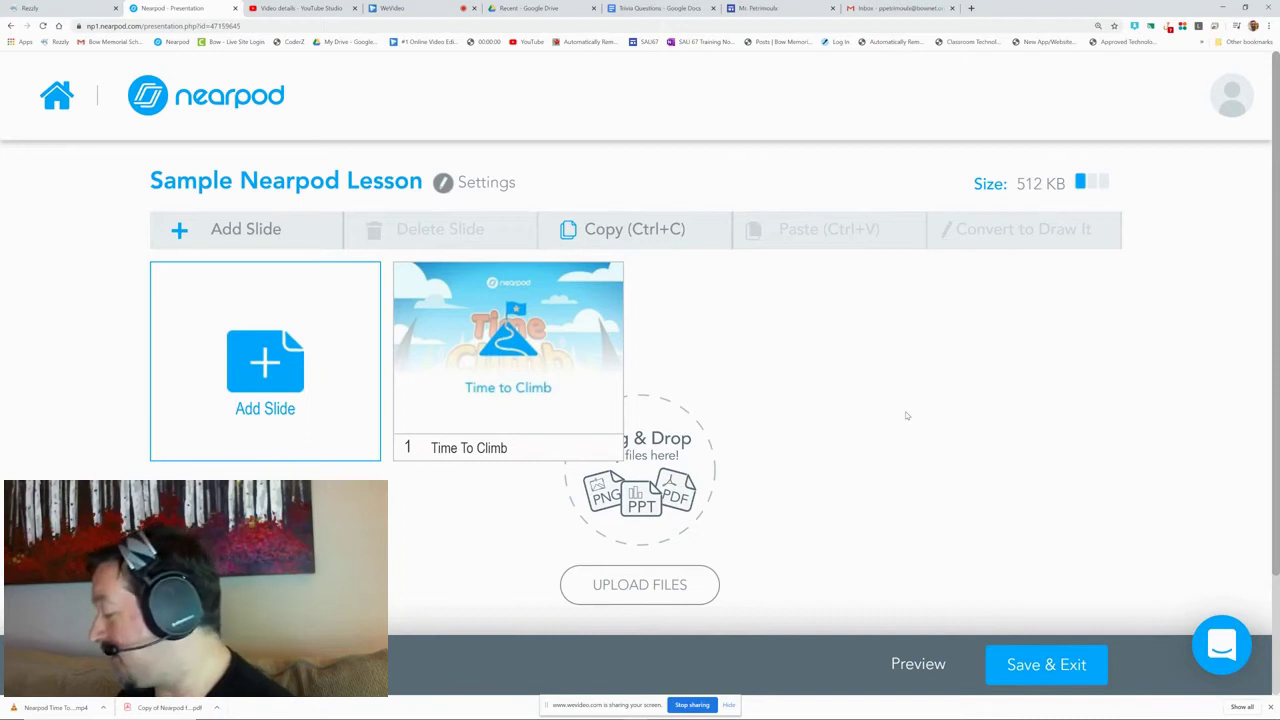
Step: Add a Quiz activity as a new slide in the Sample Nearpod Lesson
key(ctrl+plus)
key(ctrl+plus)
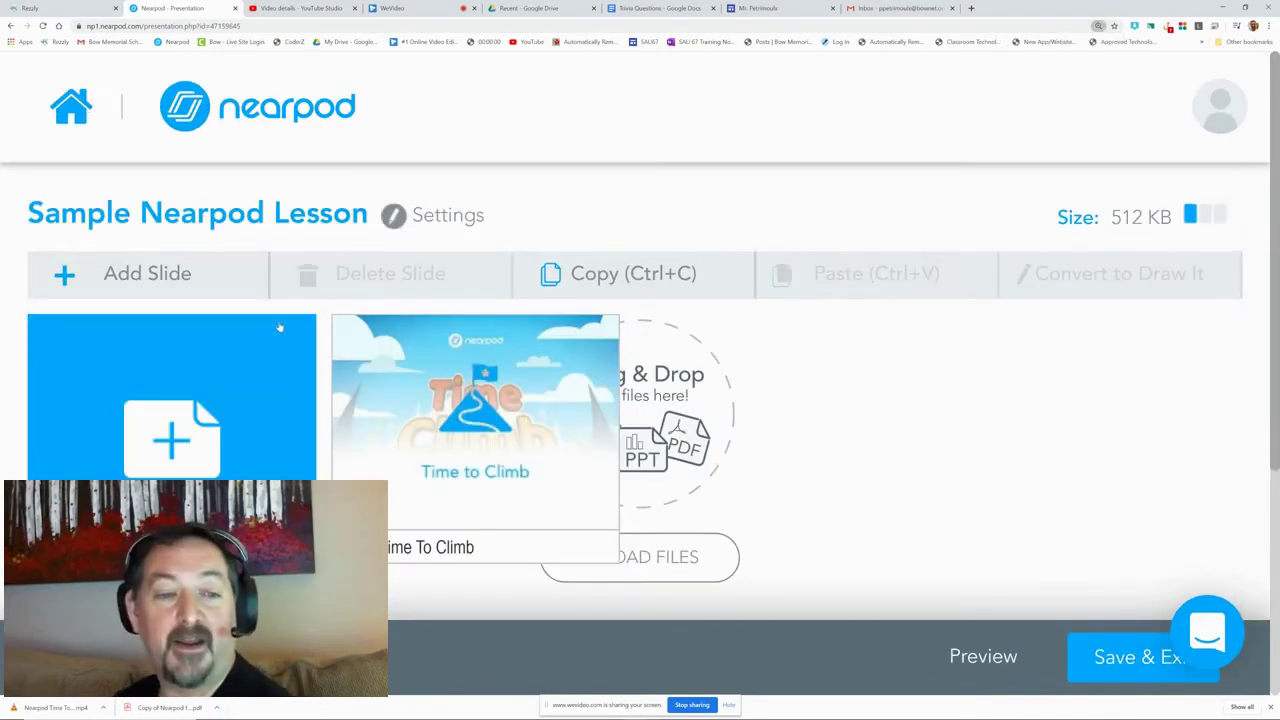
click(206, 455)
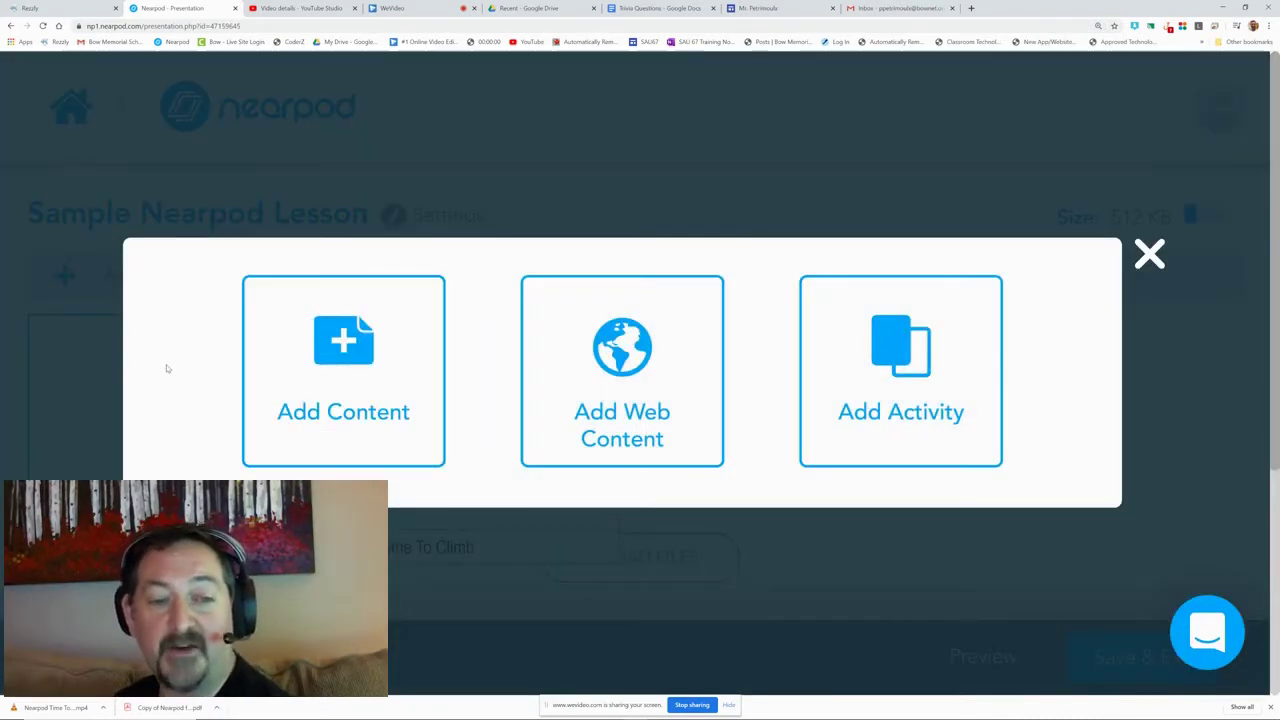
click(900, 390)
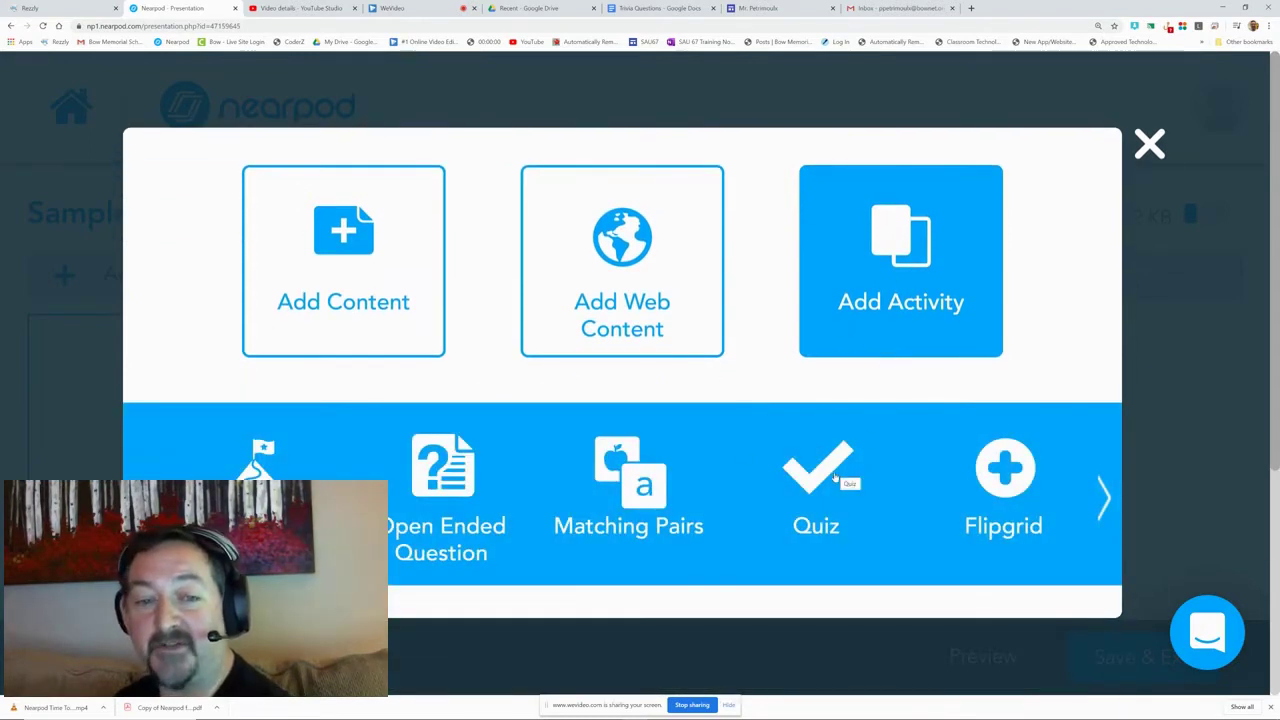
click(347, 313)
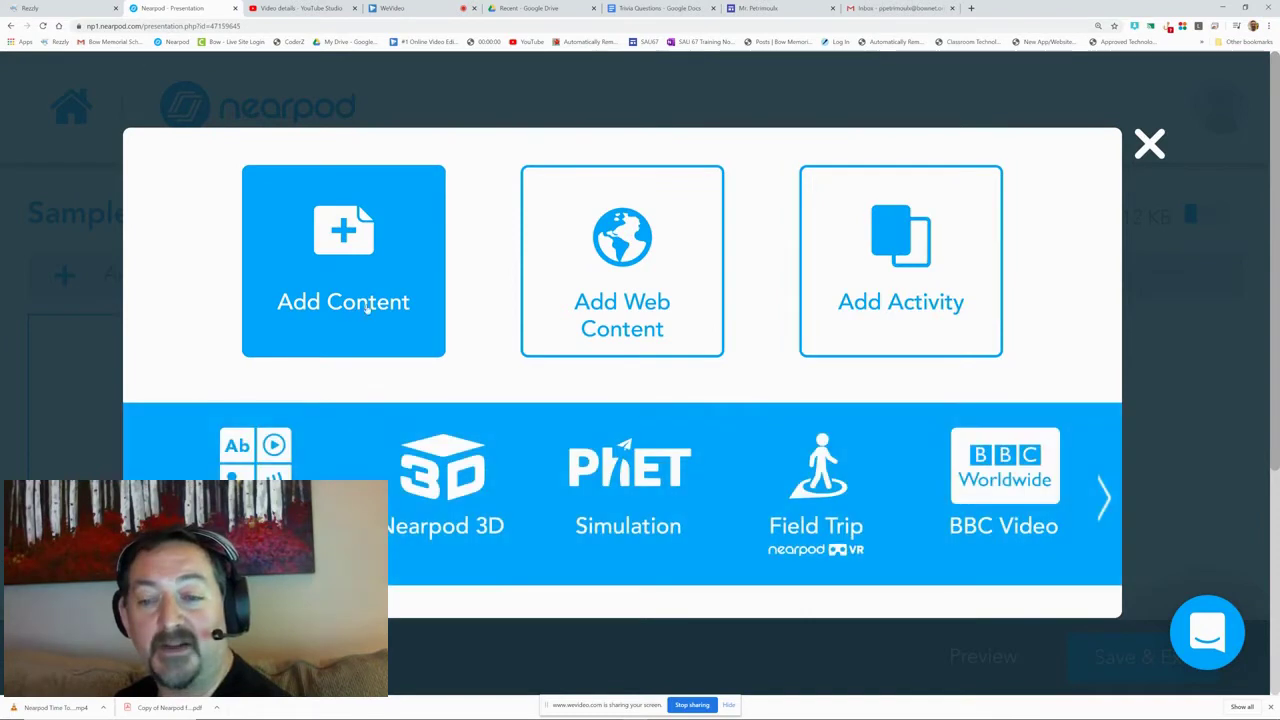
click(1104, 497)
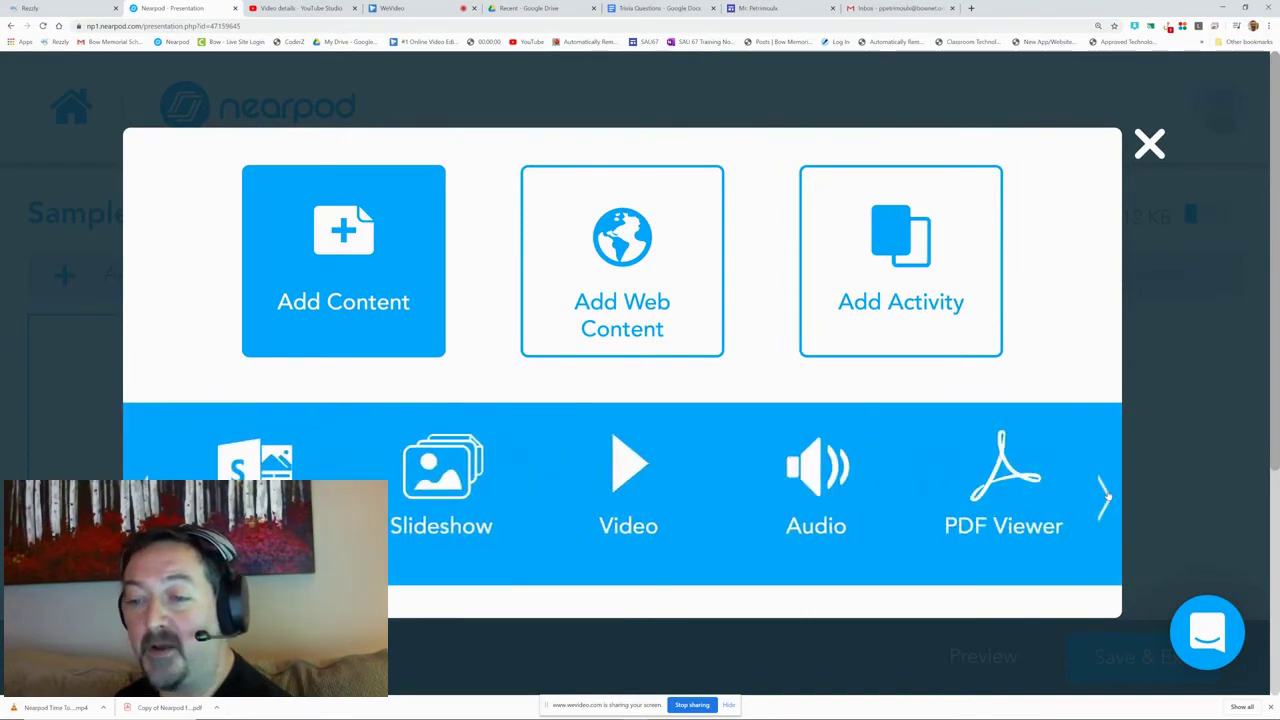
click(1104, 497)
click(915, 281)
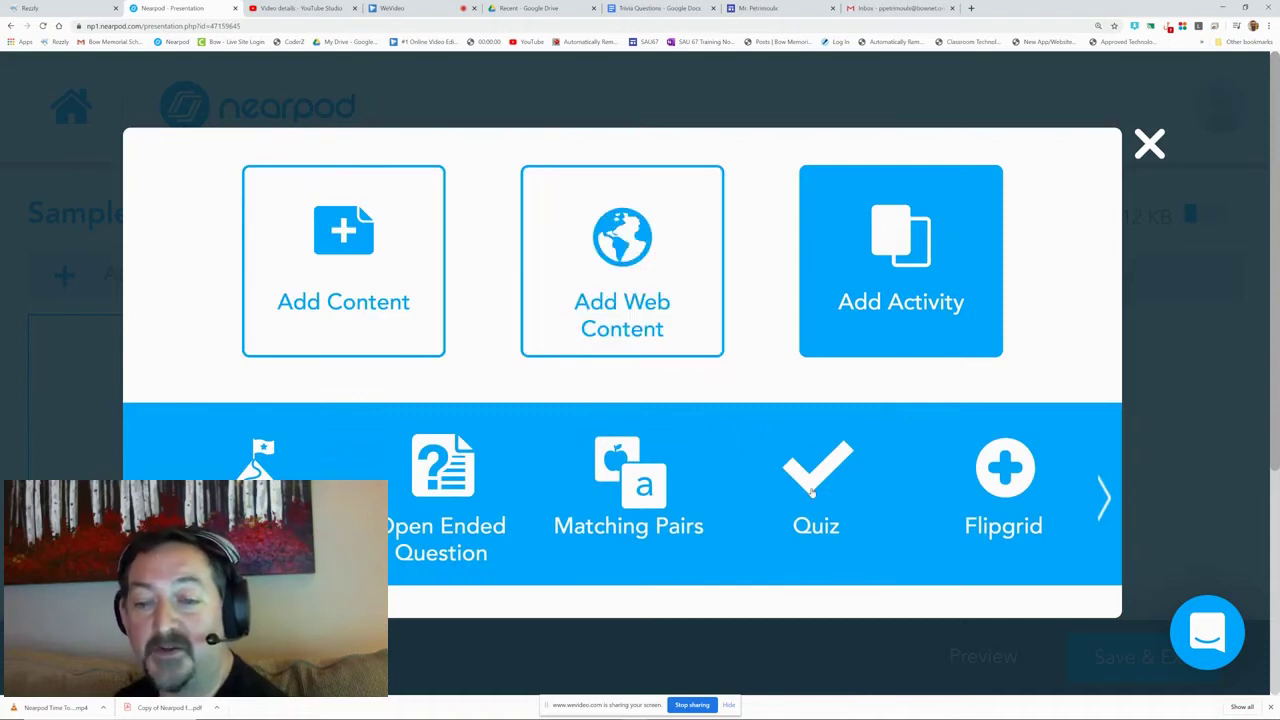
click(812, 490)
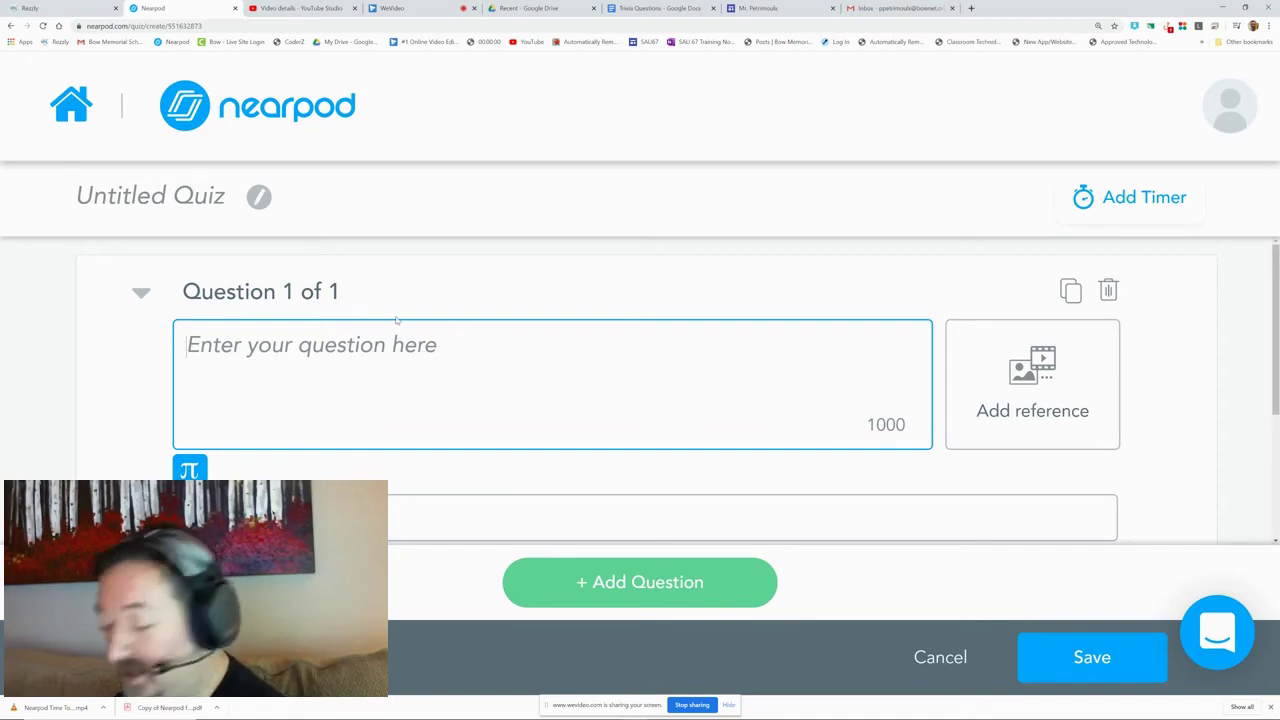
Step: Copy the Jack and Jill nursery rhyme question from the Trivia Questions Google Doc into the quiz's first question in Nearpod
key(alt+Tab)
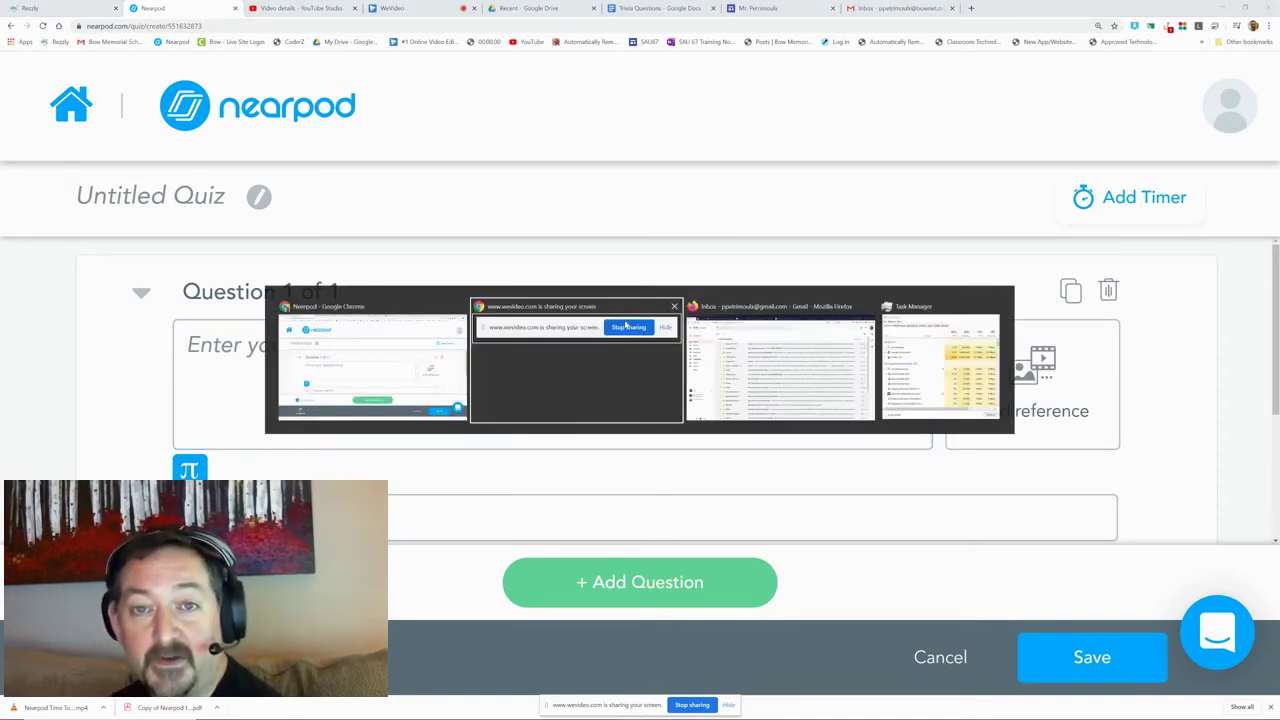
click(660, 10)
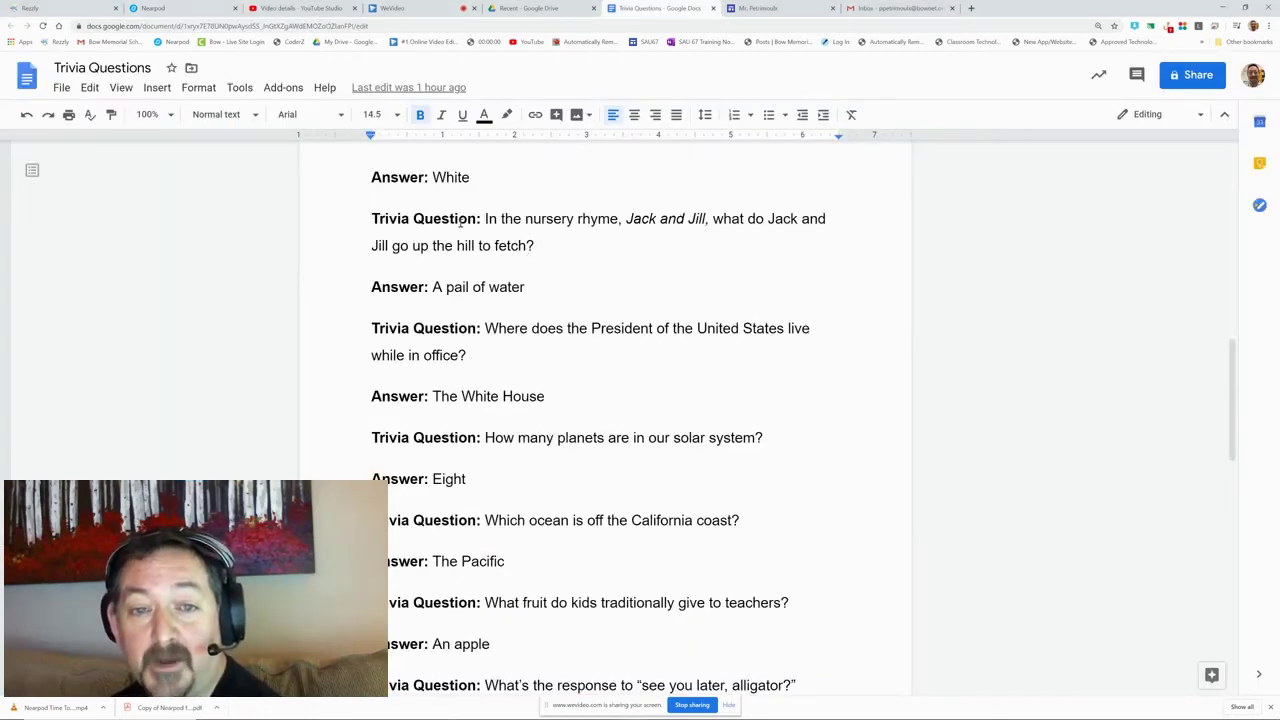
drag(485, 218, 534, 246)
key(ctrl+c)
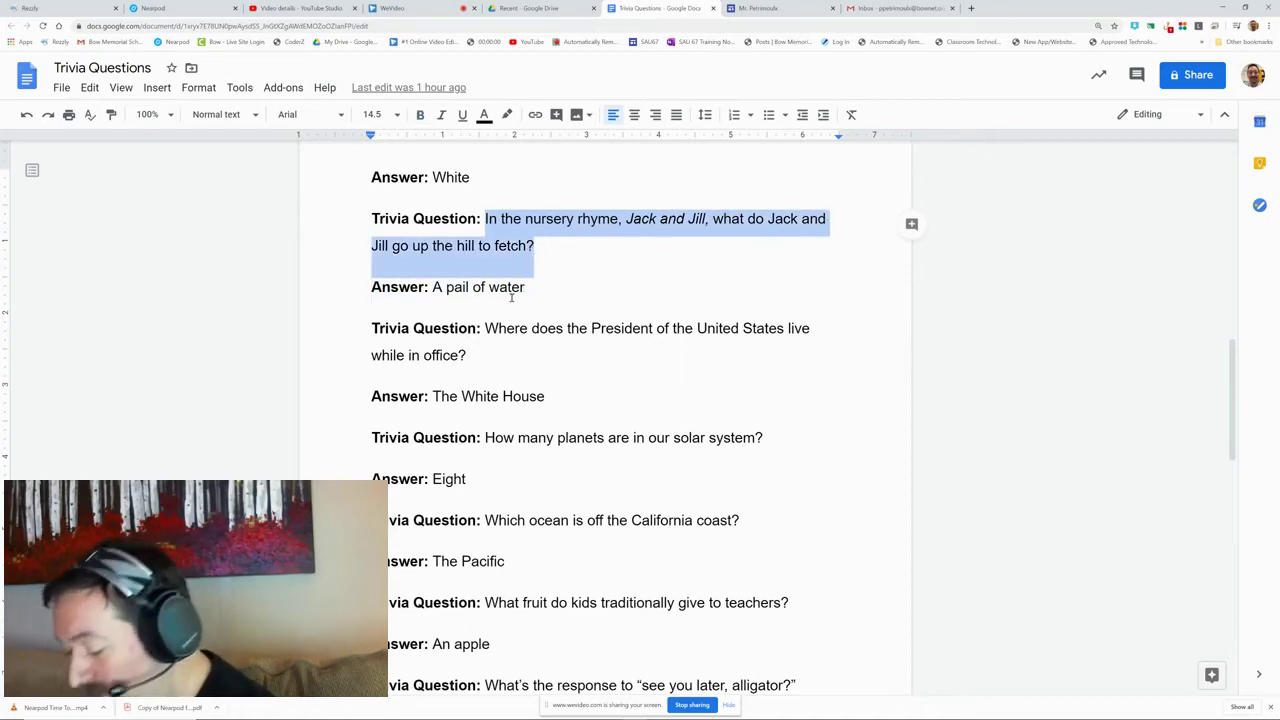
click(153, 8)
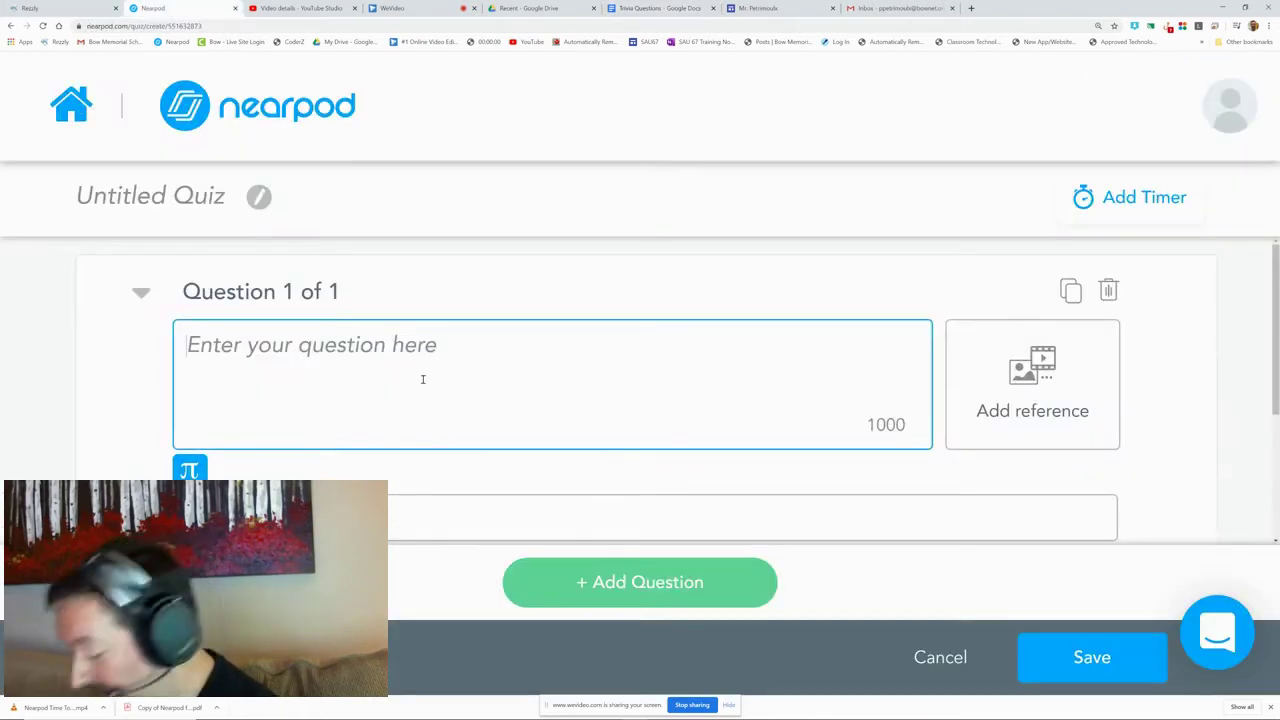
key(ctrl+v)
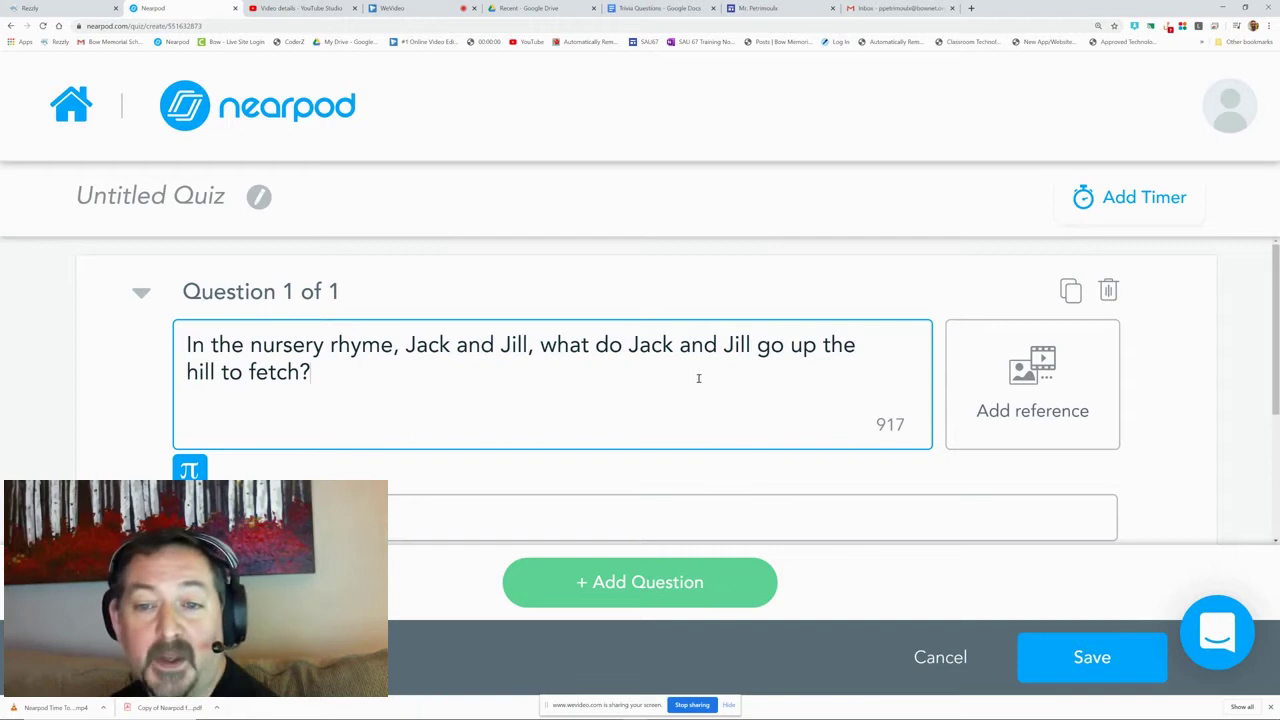
Step: Fill in the first two answer options with "An Apple" and "A bucket of water"
scroll(472, 394, down, 1)
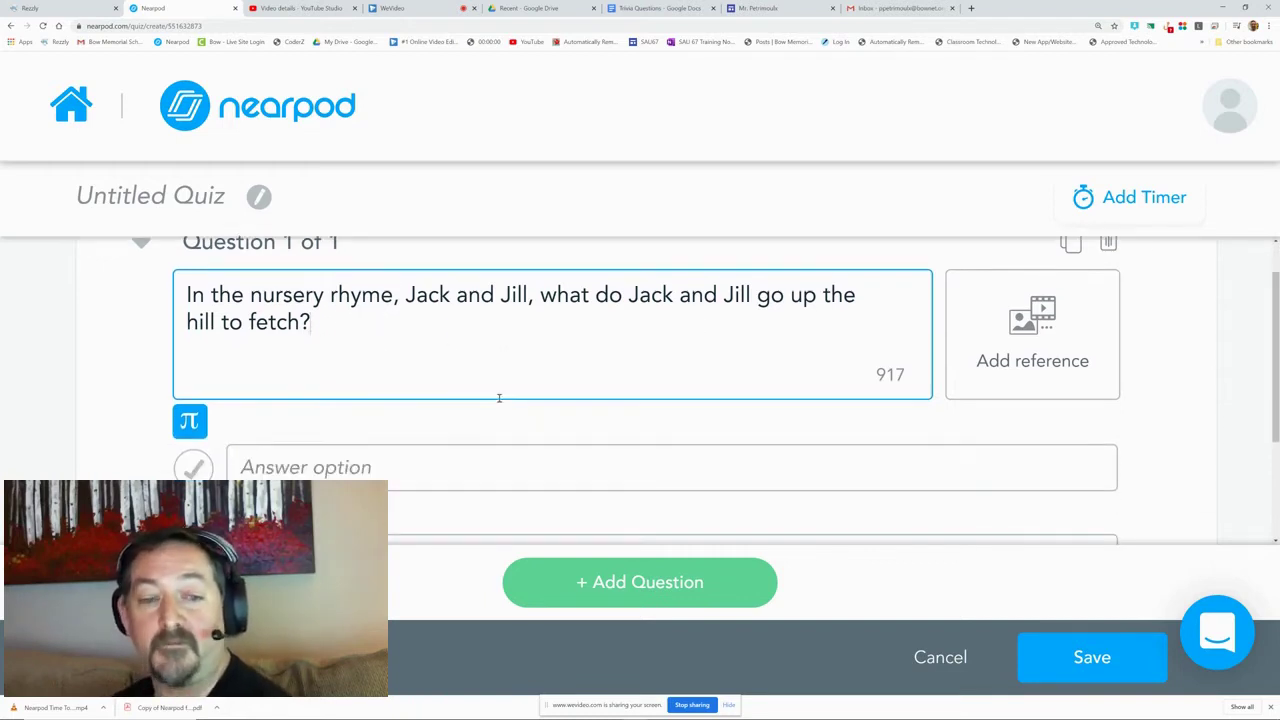
click(389, 468)
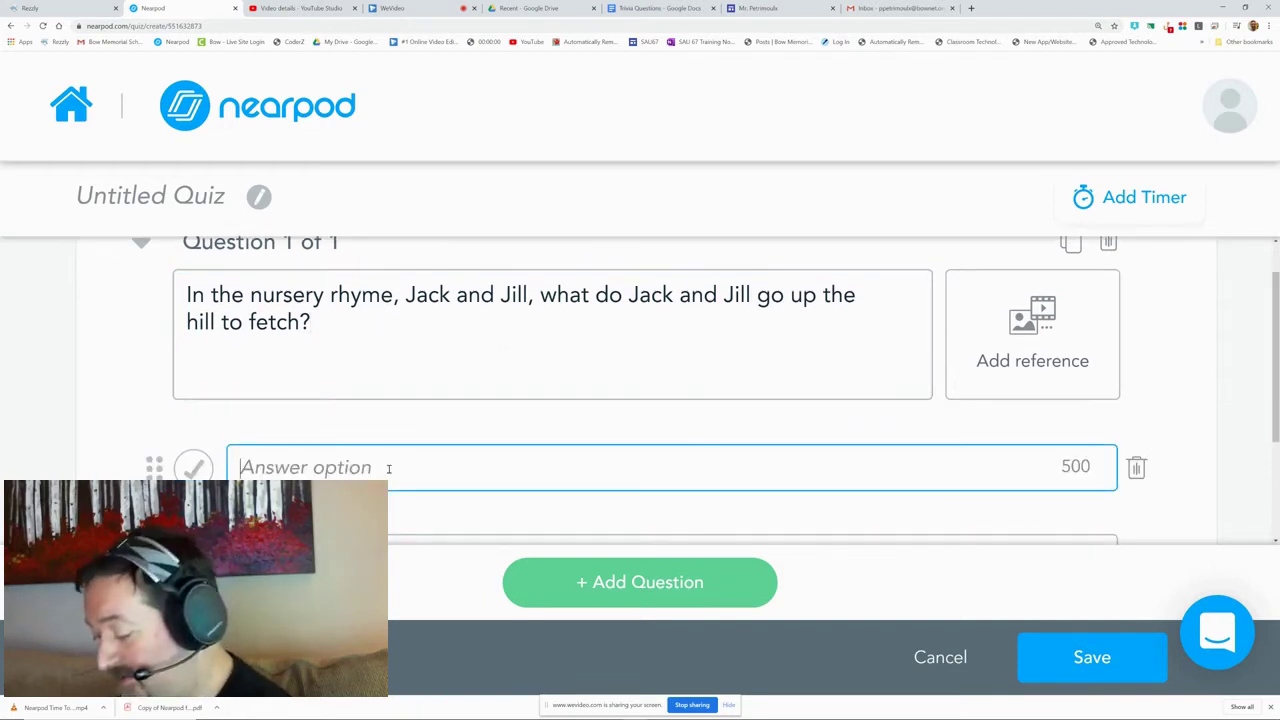
text(An Apple)
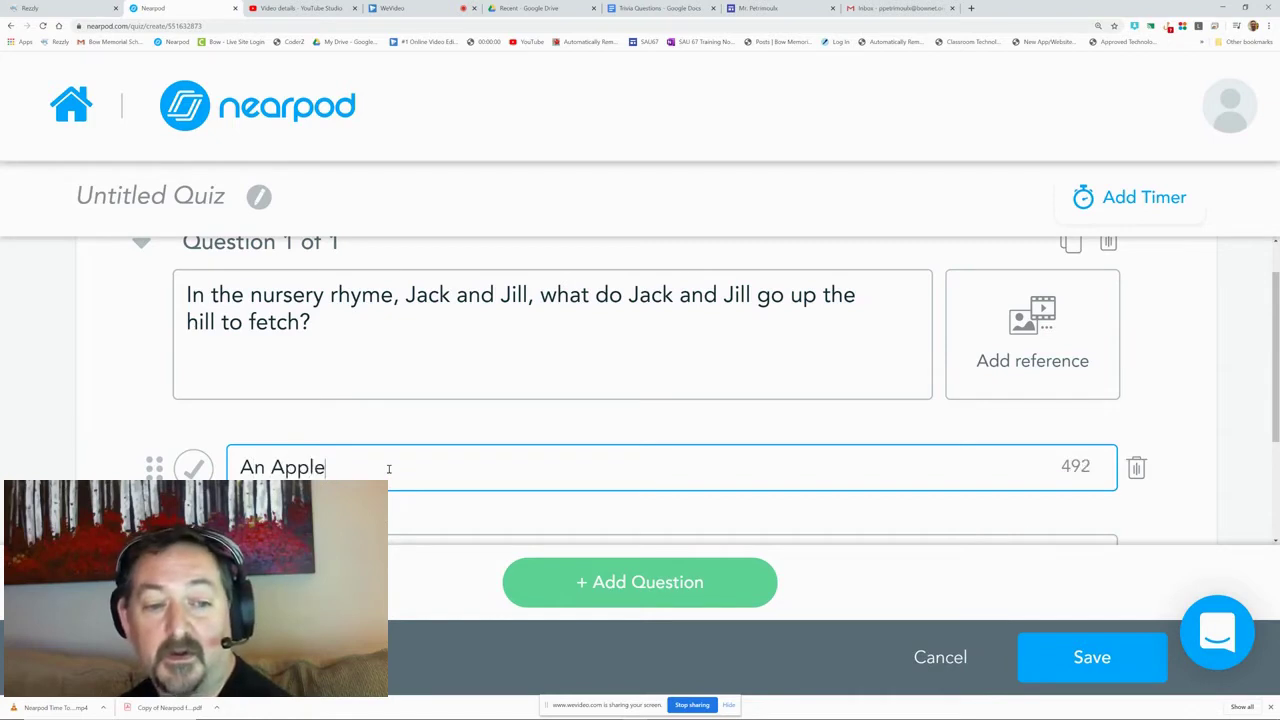
key(Tab)
text(A )
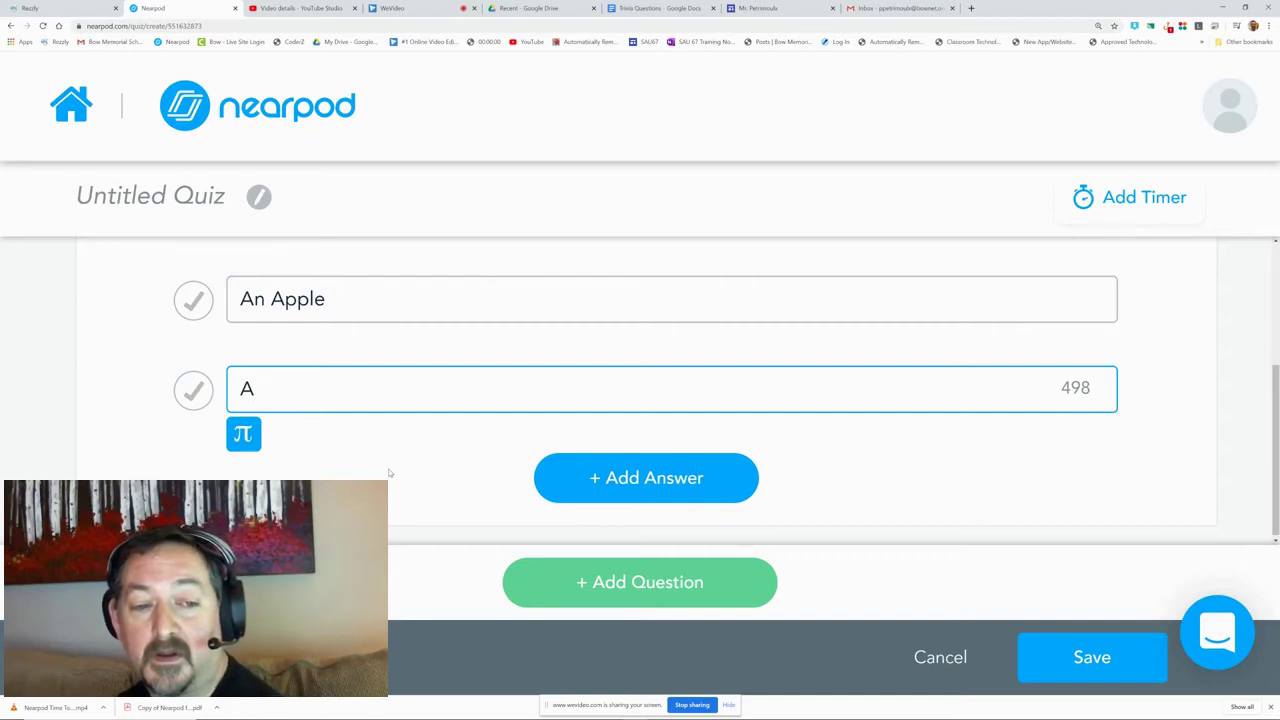
text(bucket of )
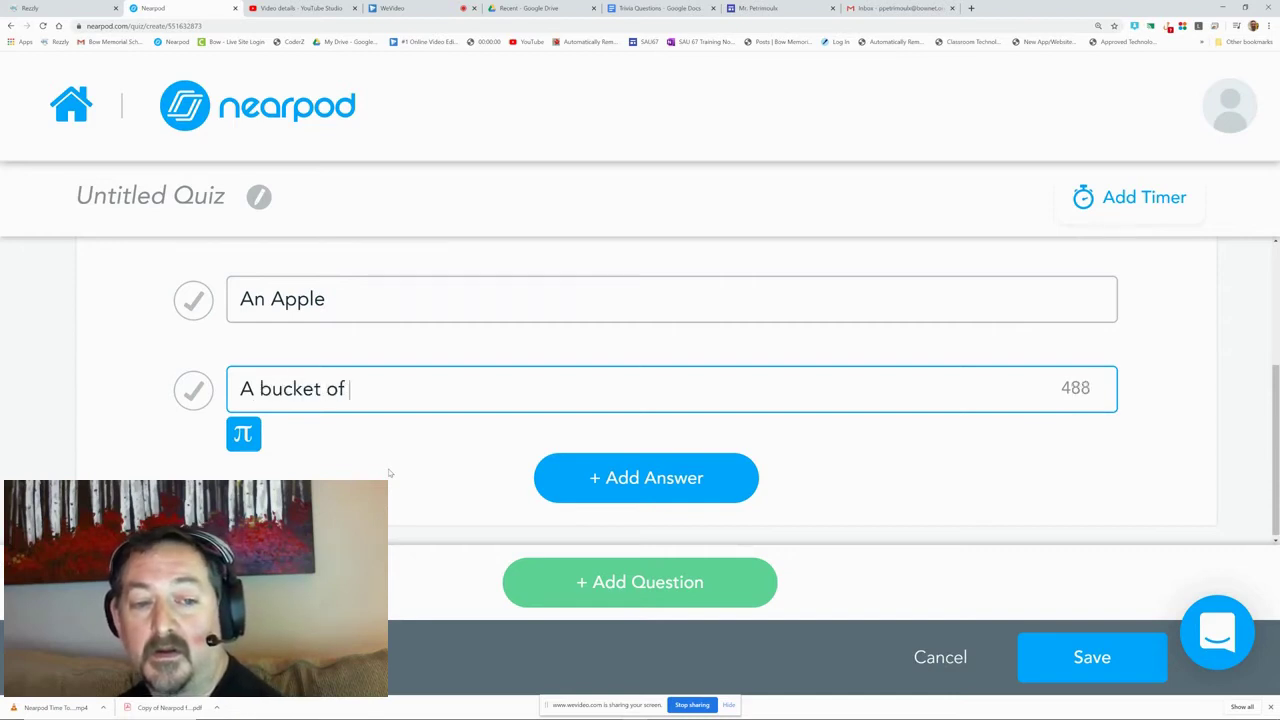
text(water)
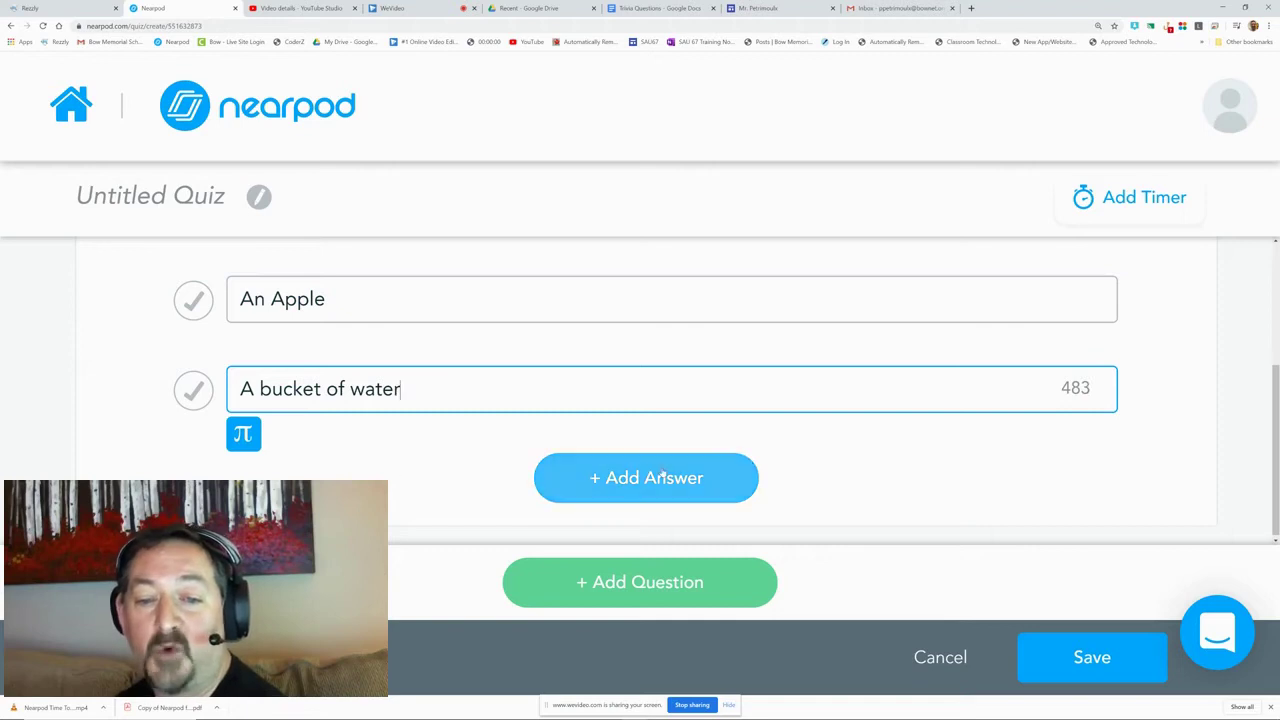
Step: Add two more answer options to the question, "A sheep" and "A rock"
click(598, 490)
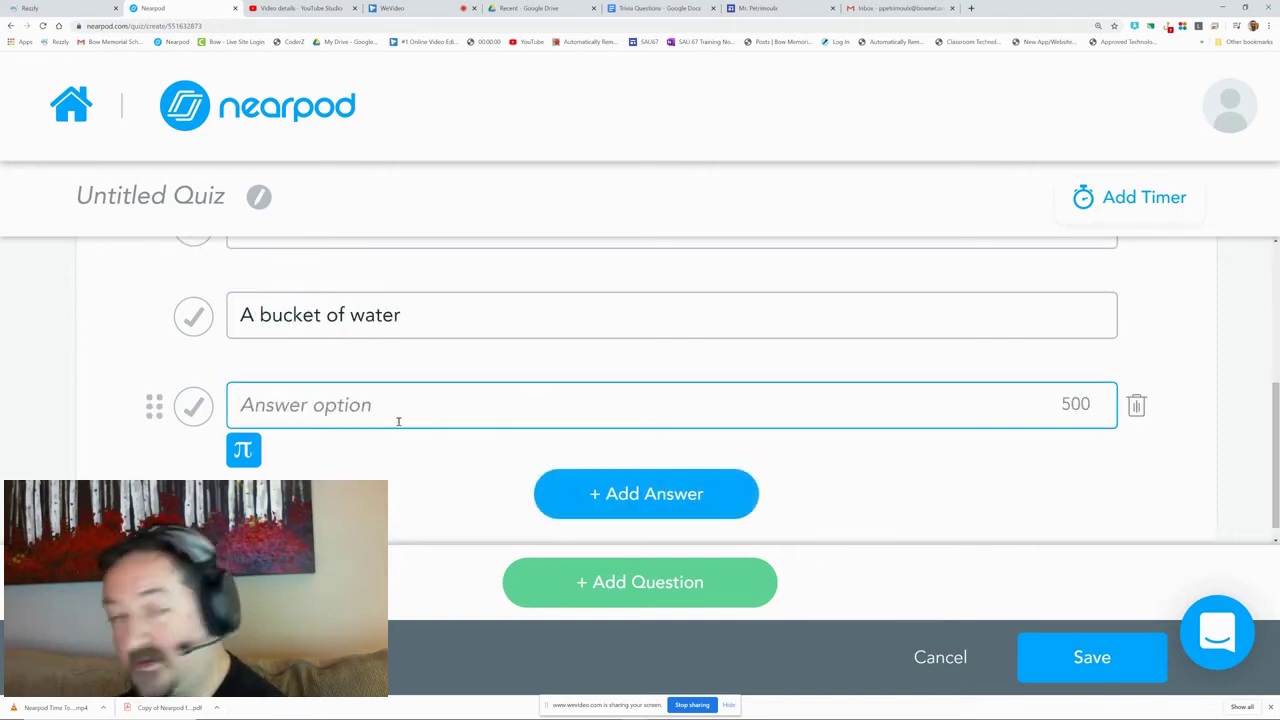
text(A sheep)
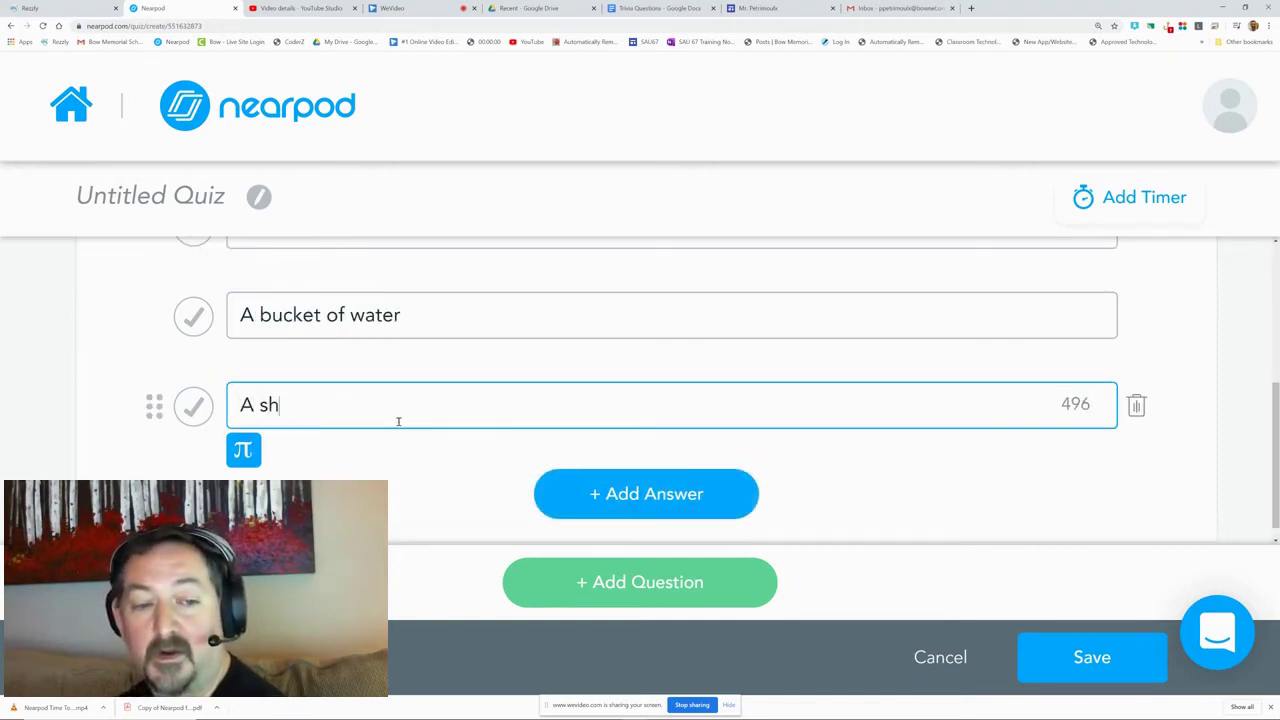
click(646, 492)
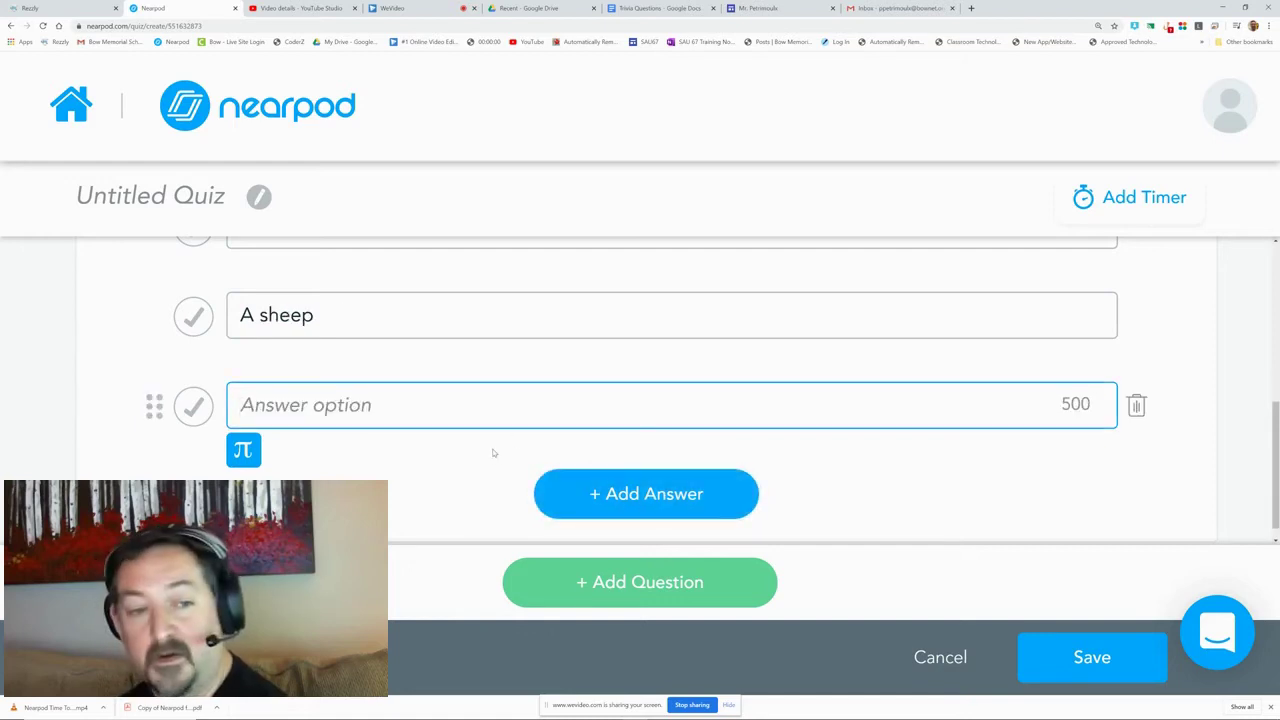
text(A rock)
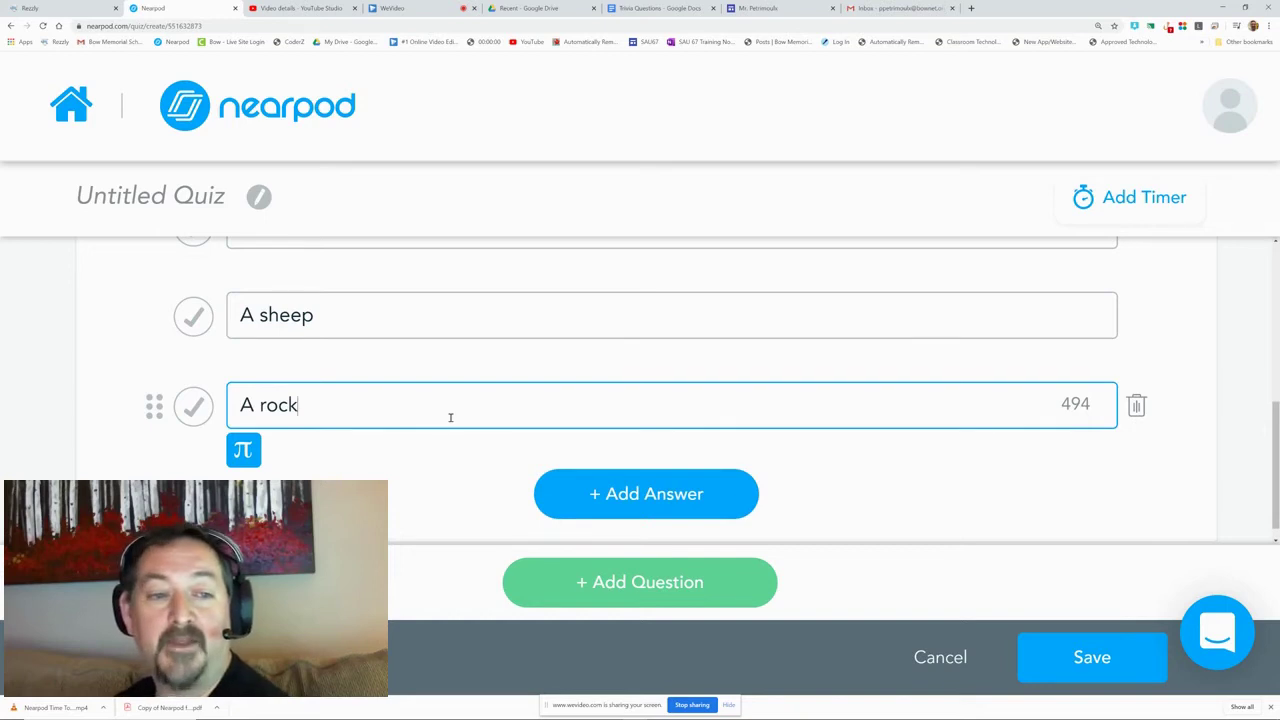
Step: Mark "A bucket of water" as the correct answer and review the question with its options
scroll(450, 417, up, 1)
click(203, 281)
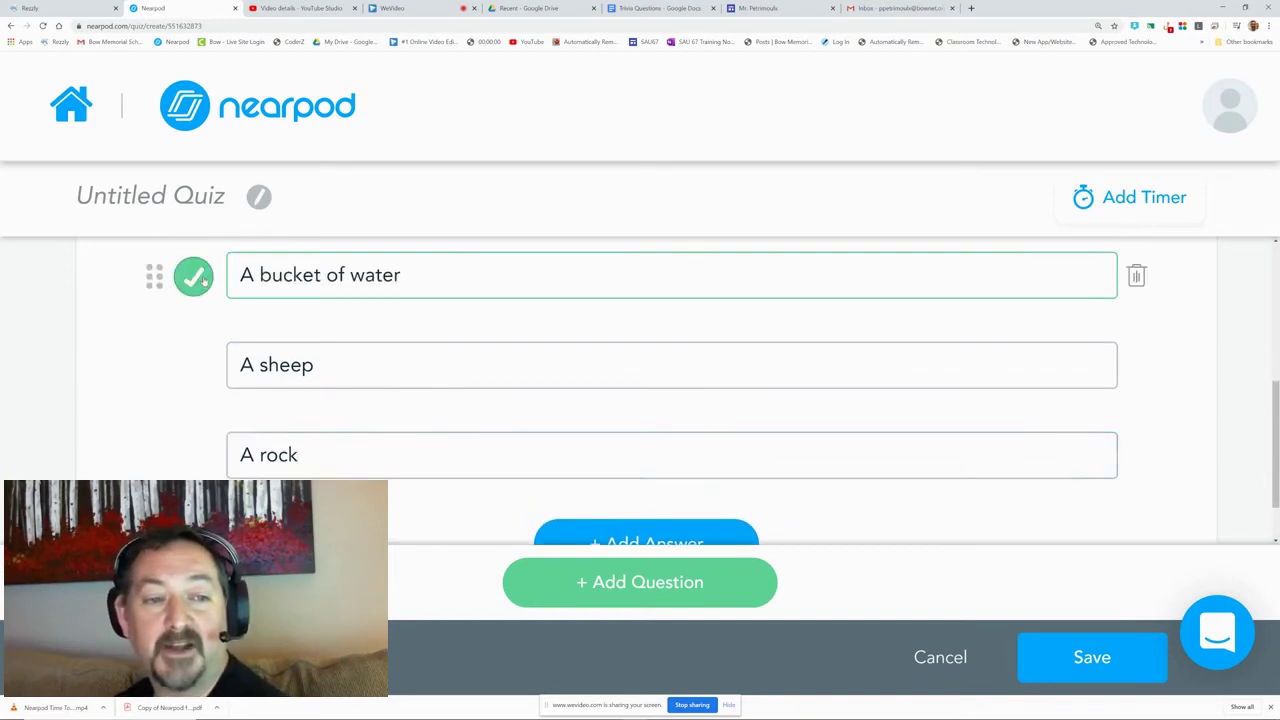
scroll(589, 354, up, 2)
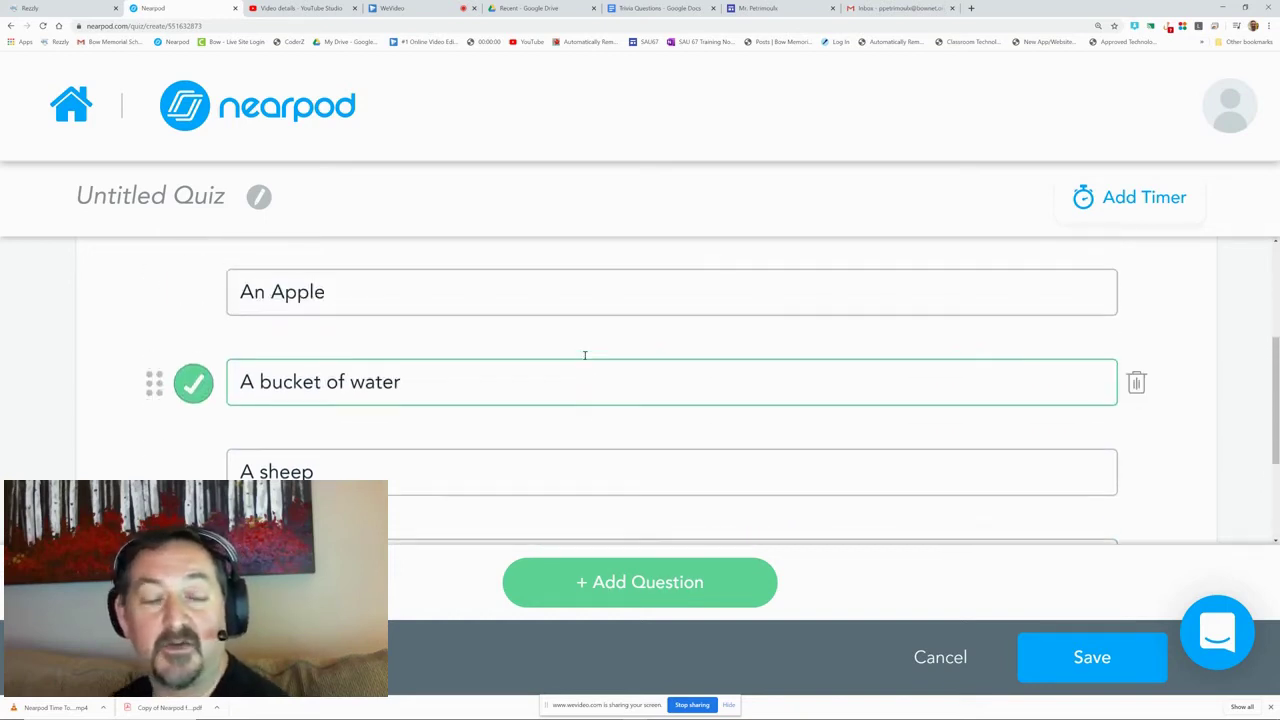
scroll(594, 369, up, 2)
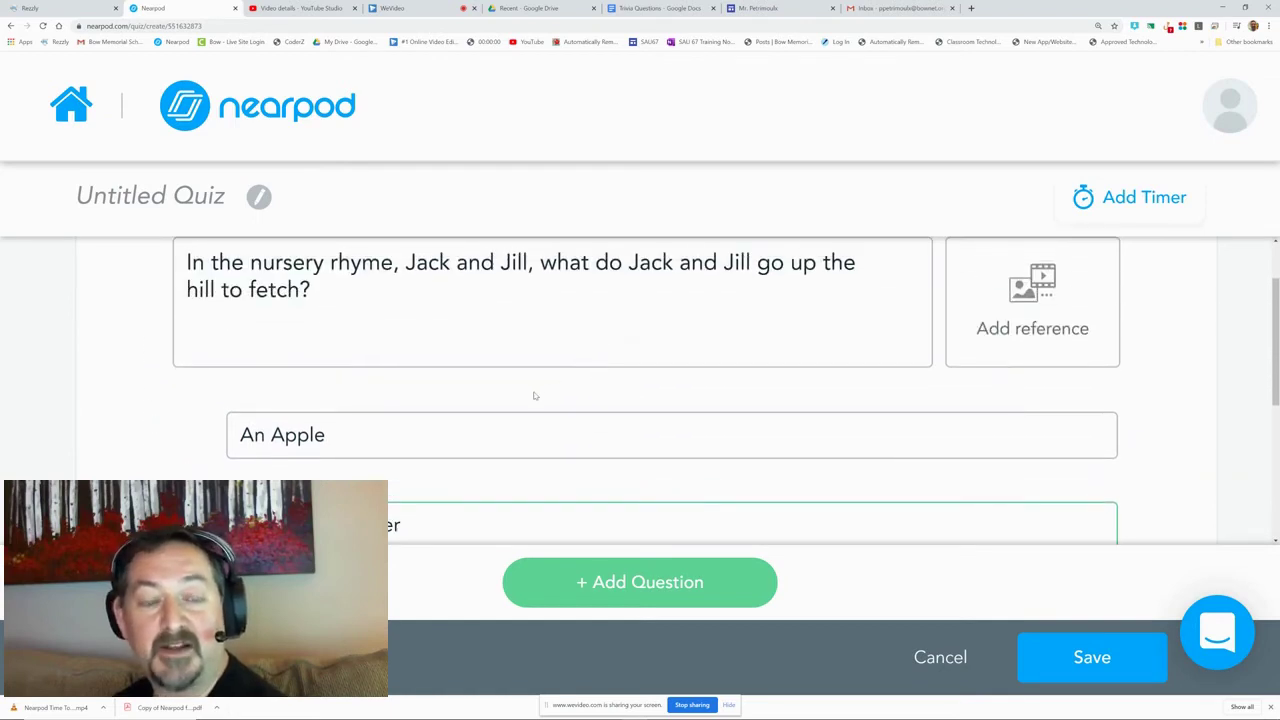
scroll(534, 394, down, 1)
scroll(534, 396, down, 4)
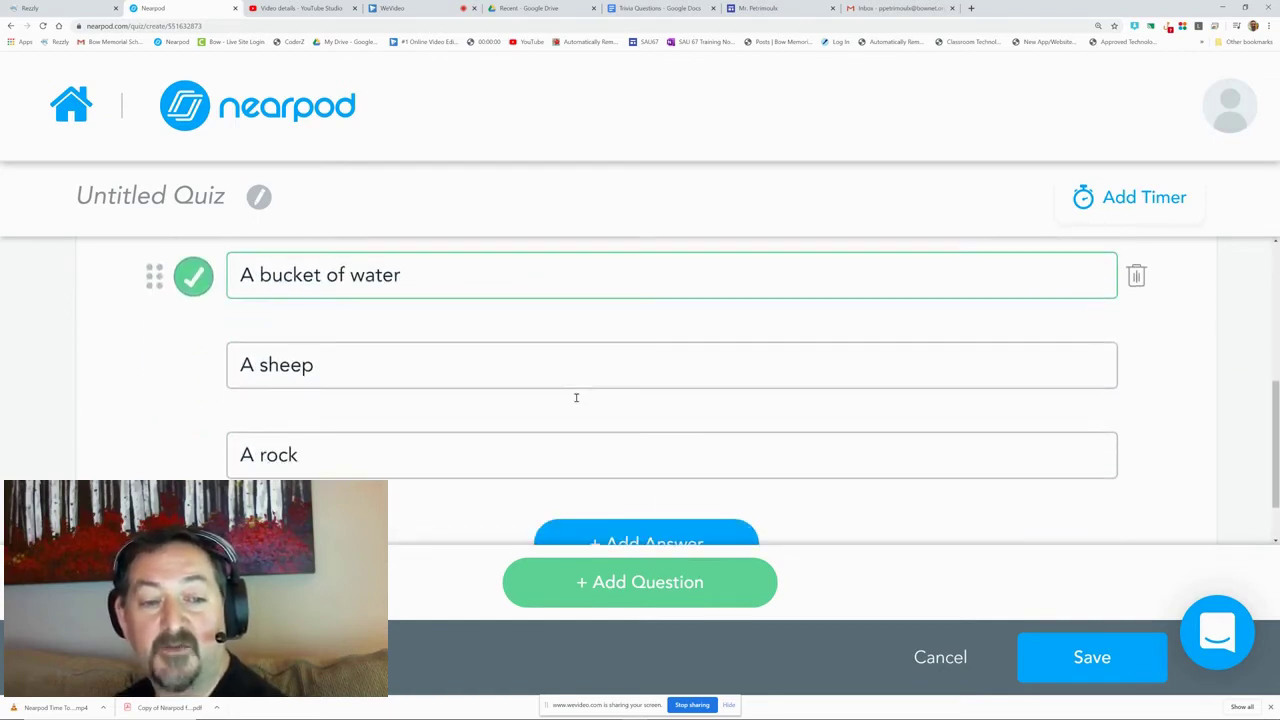
scroll(577, 397, up, 2)
scroll(611, 398, up, 3)
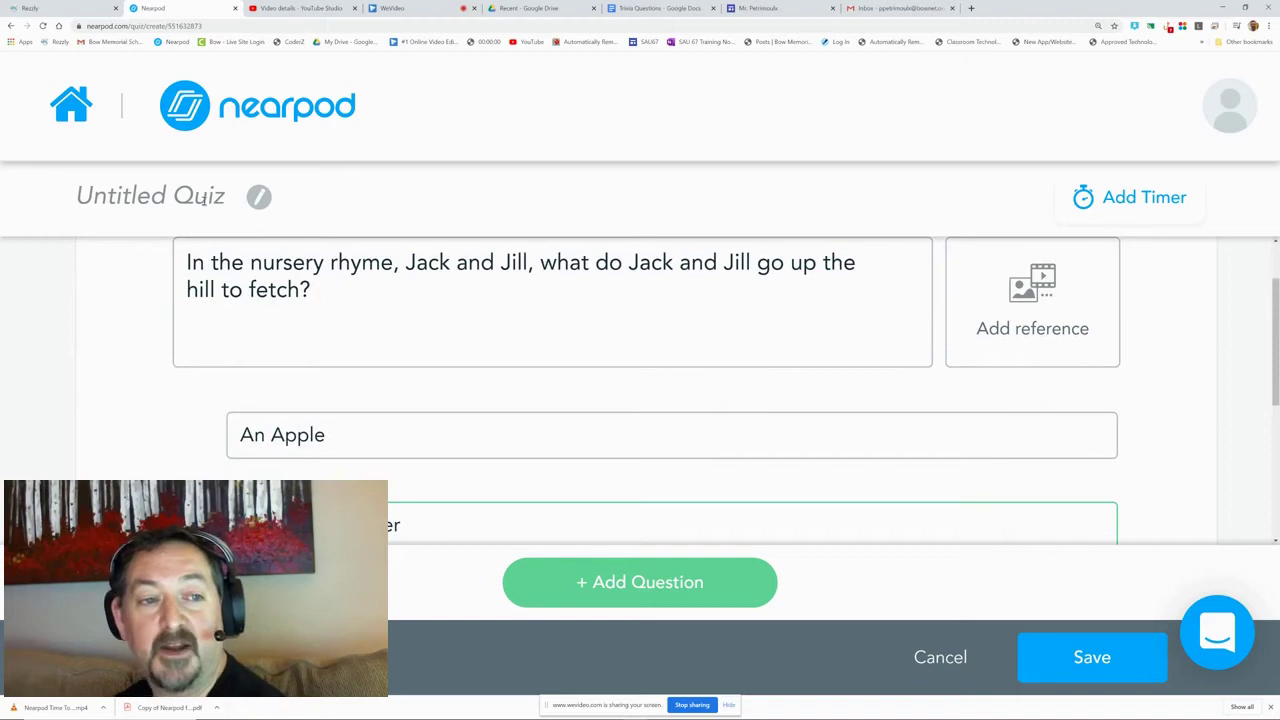
Step: Title the quiz "Trivia Questions Quiz"
click(163, 197)
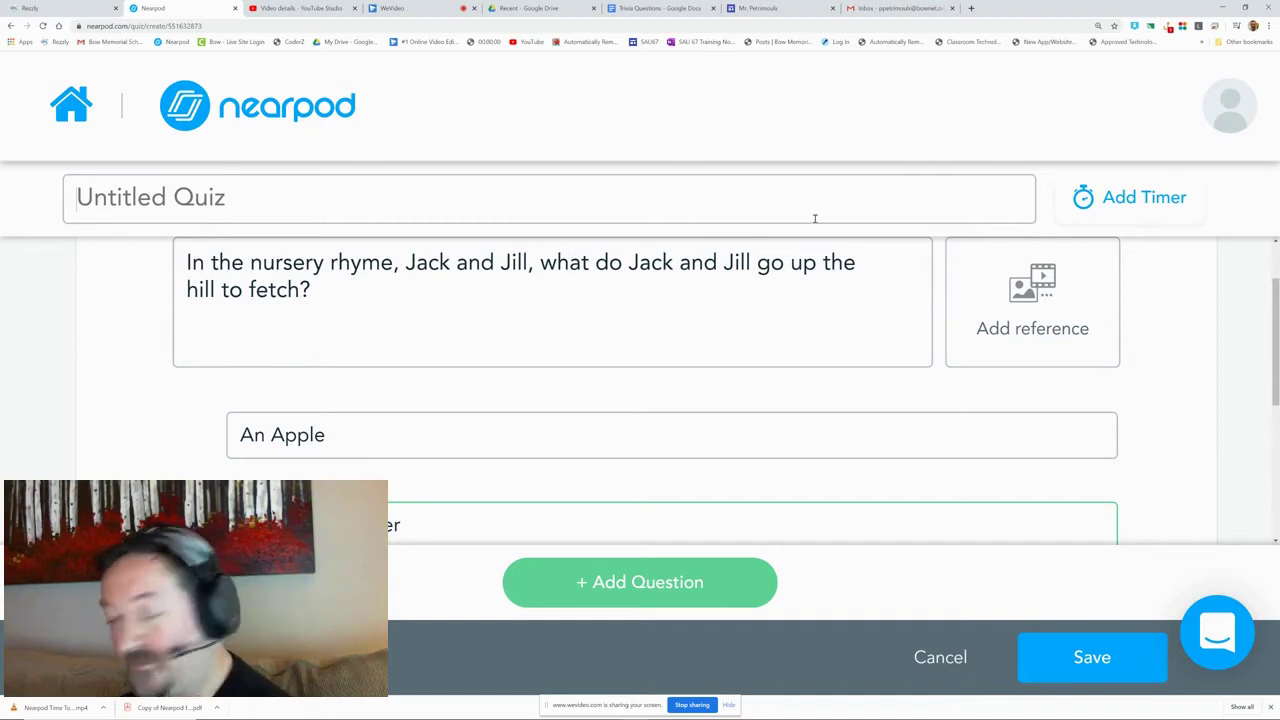
text(Trivia Ques)
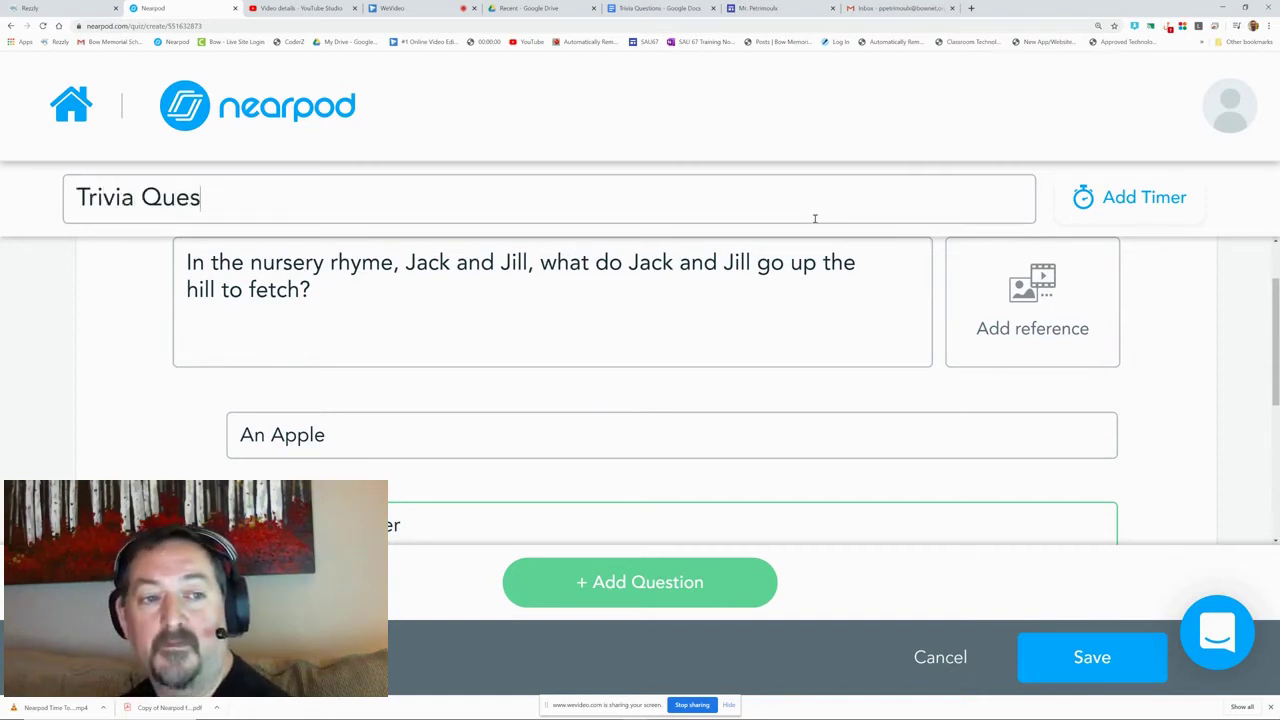
text(tions Quiz)
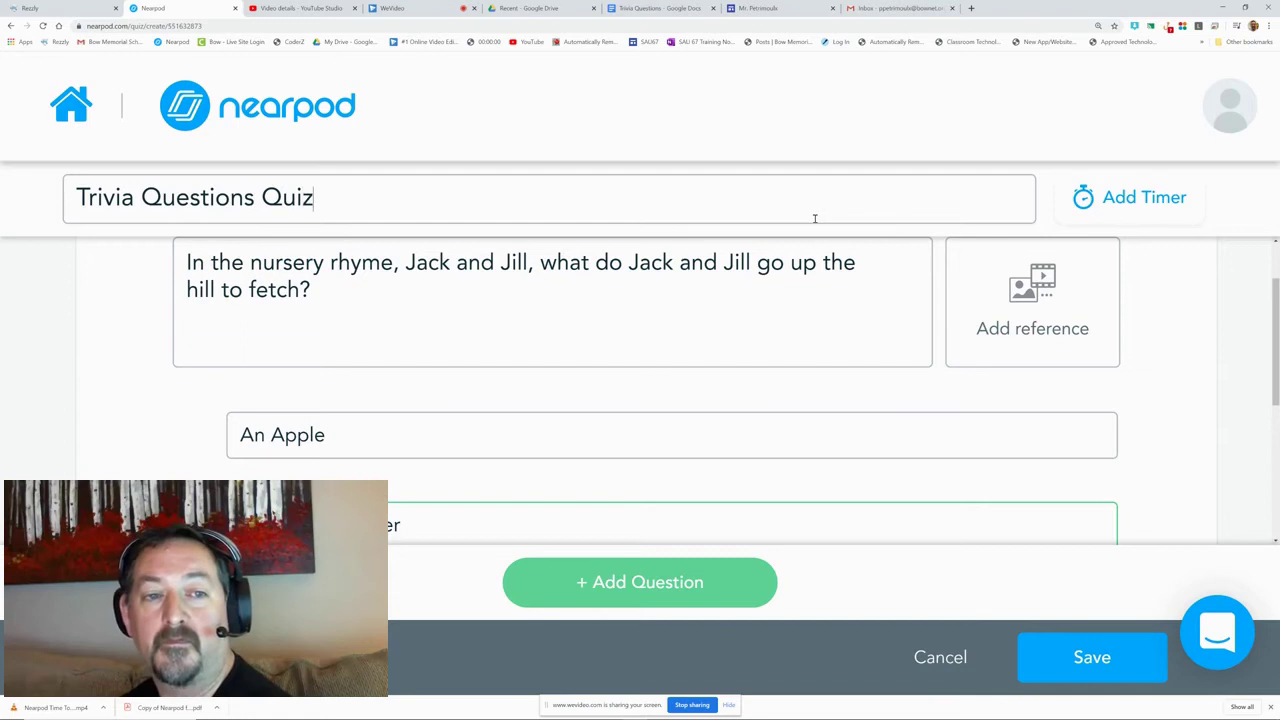
key(Return)
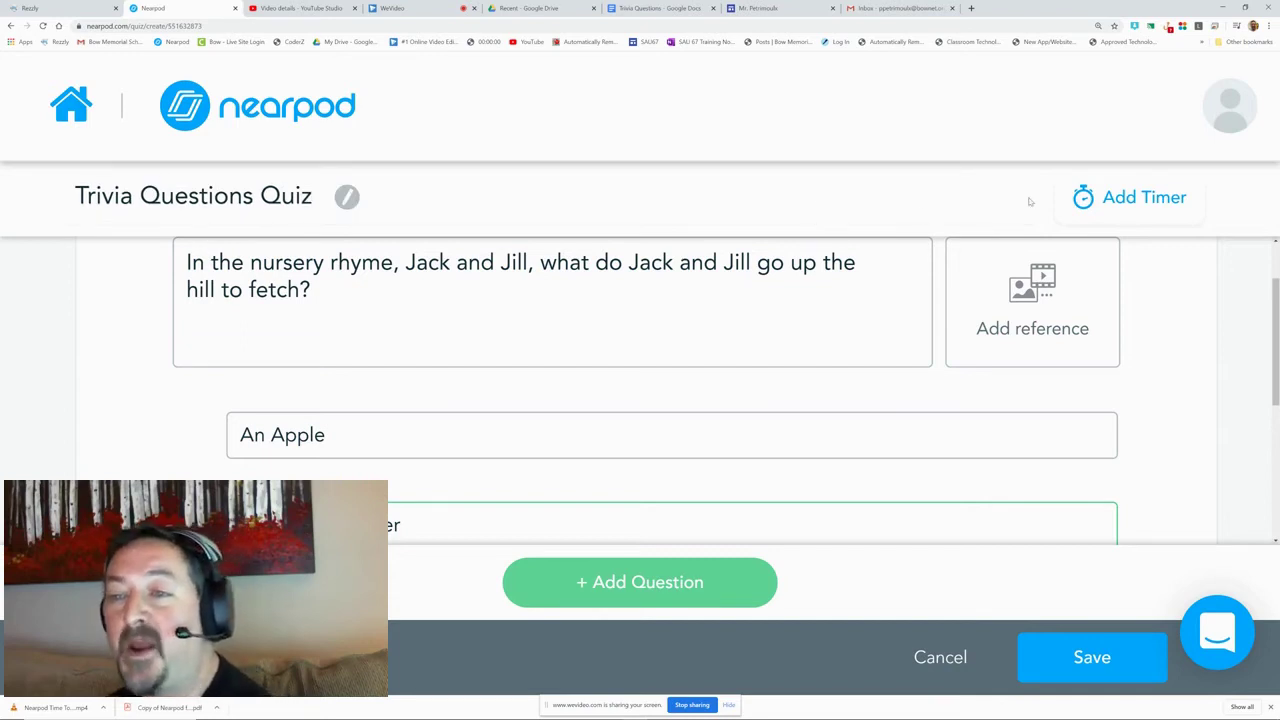
Step: Add an activity timer of 45 seconds to the quiz
click(1121, 205)
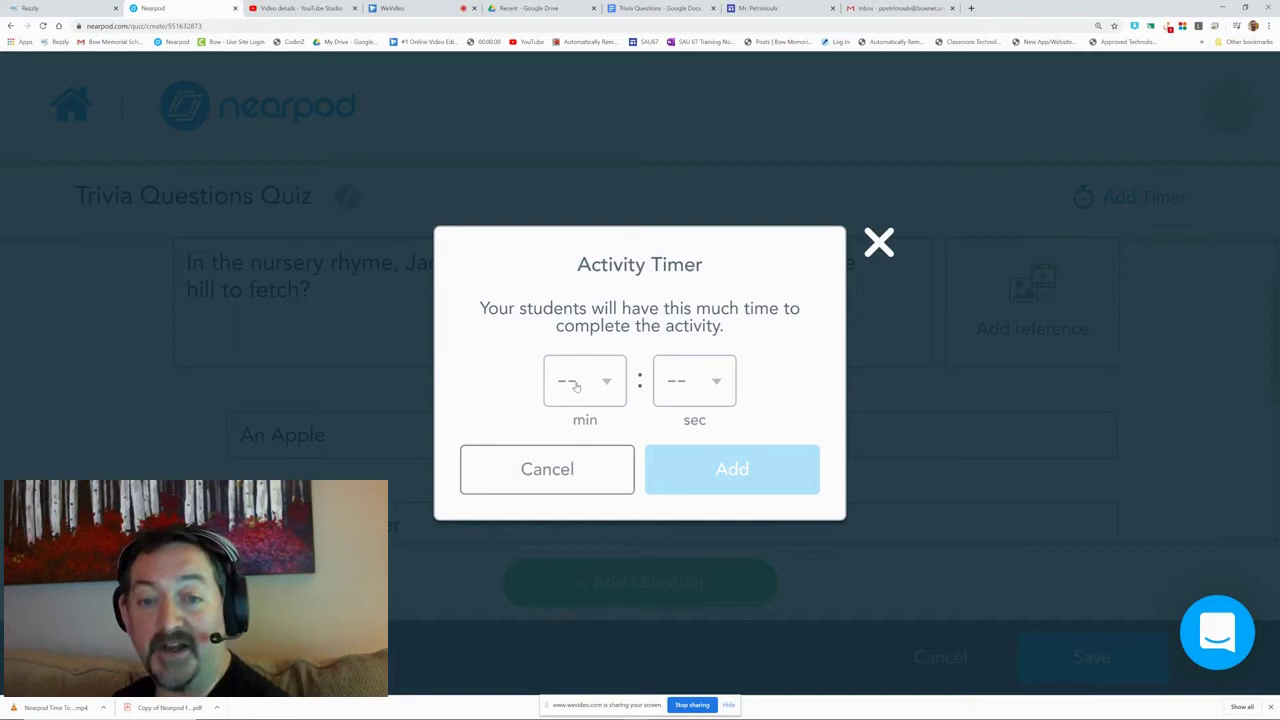
click(715, 384)
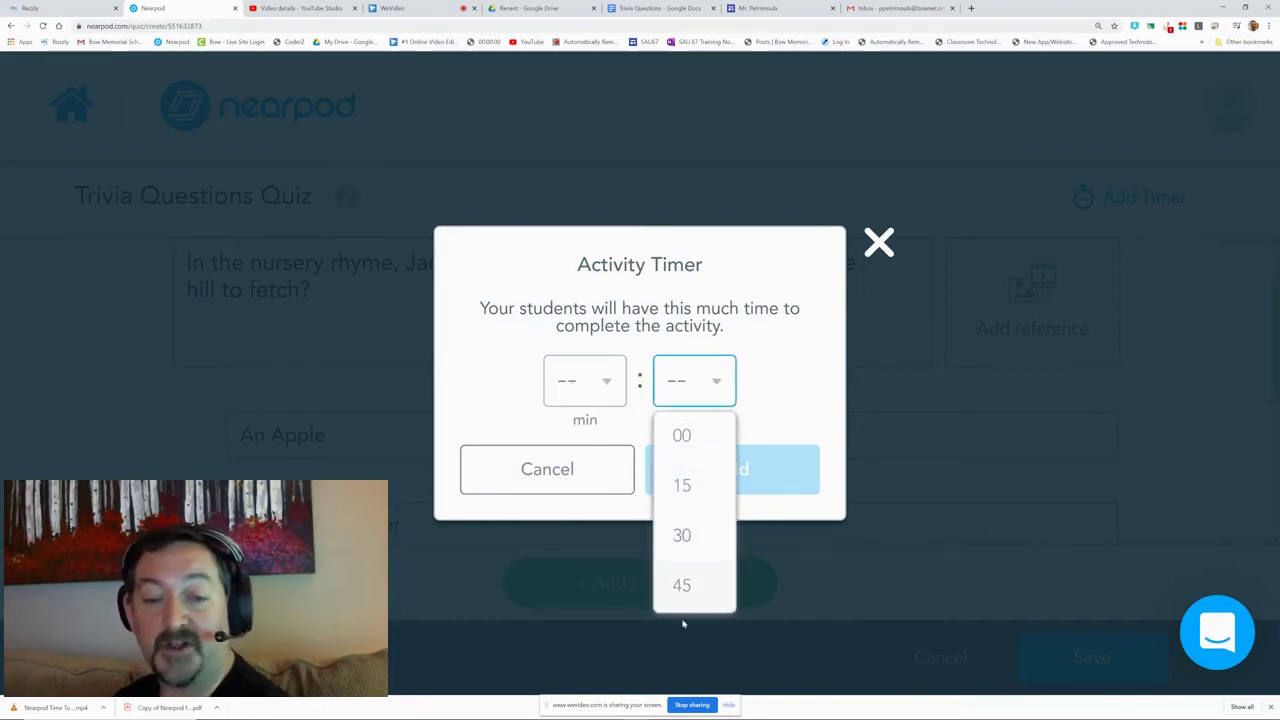
click(681, 586)
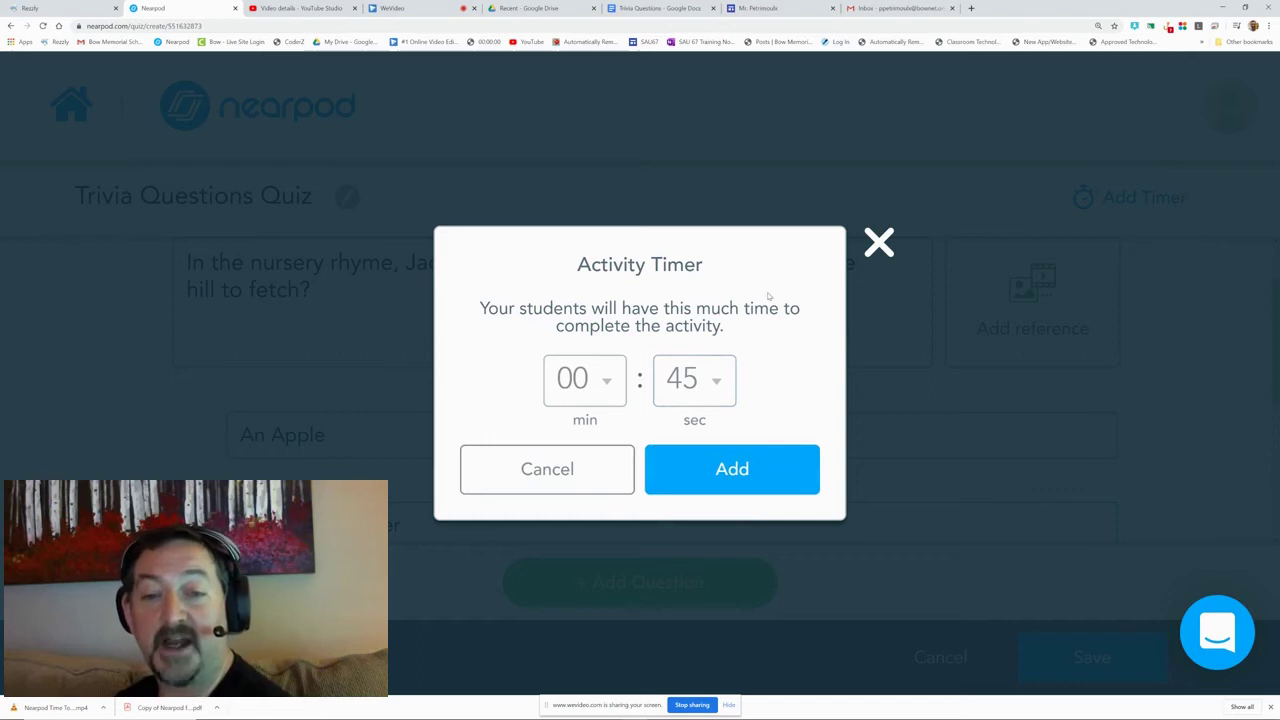
click(733, 469)
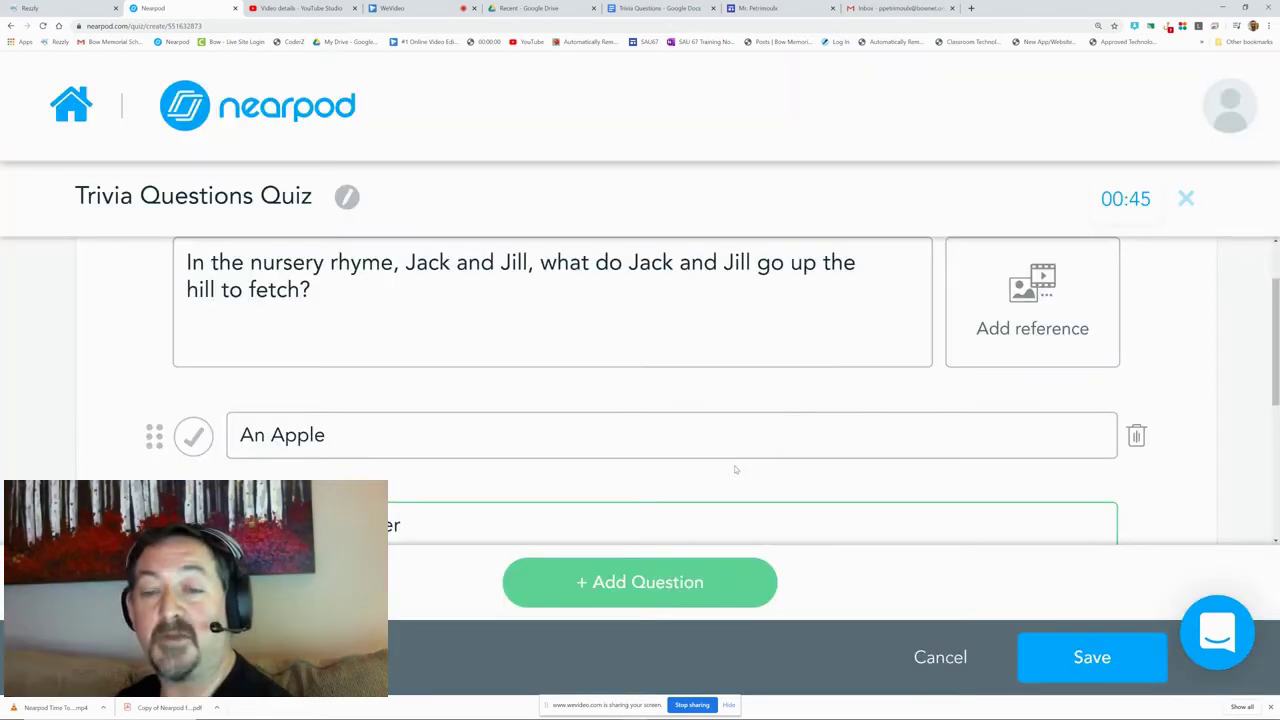
Step: Attach a YouTube video reference to the first question by searching "jack and jill" and saving the Farmees "Jack and Jill Went Up The Hill" video
click(1026, 320)
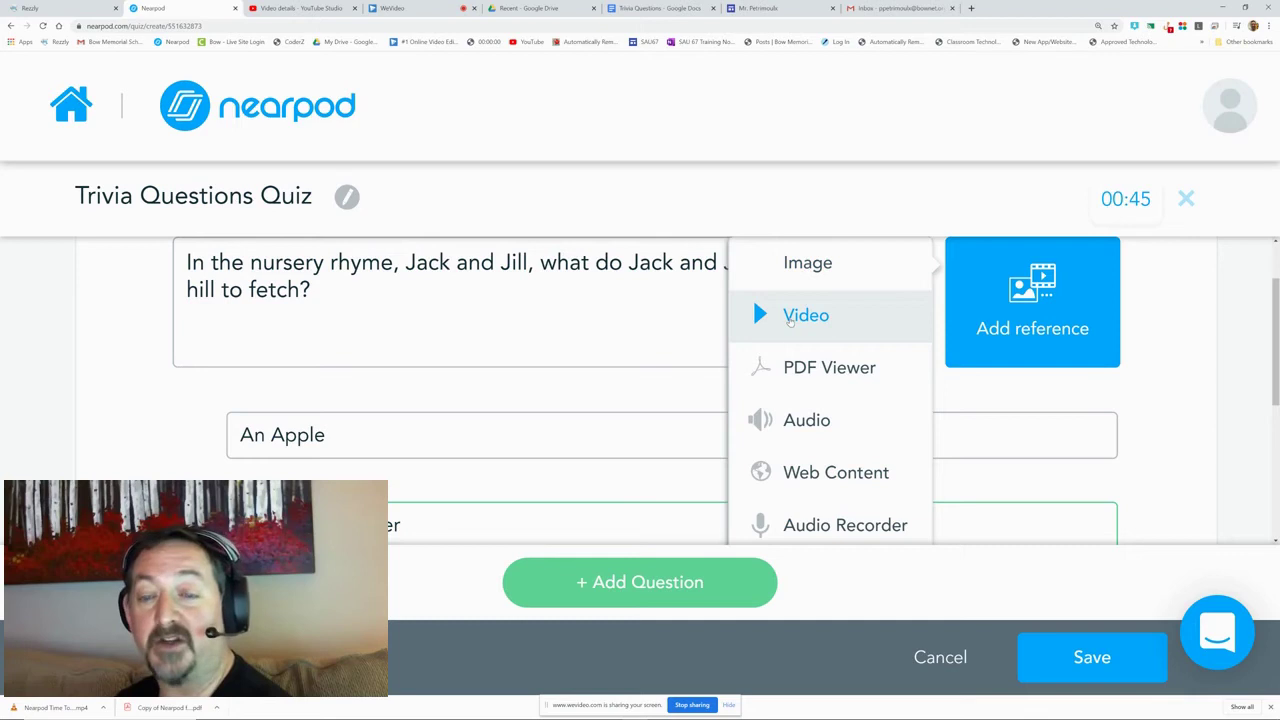
click(802, 318)
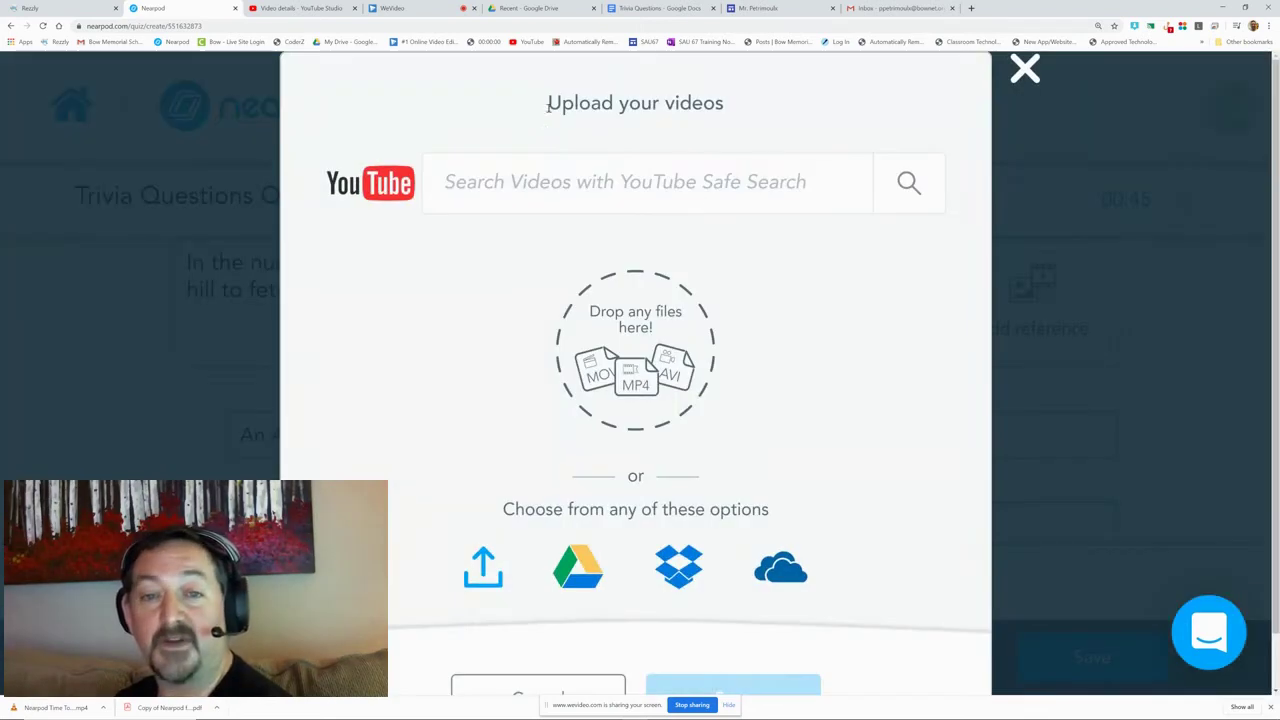
text(jack and jill)
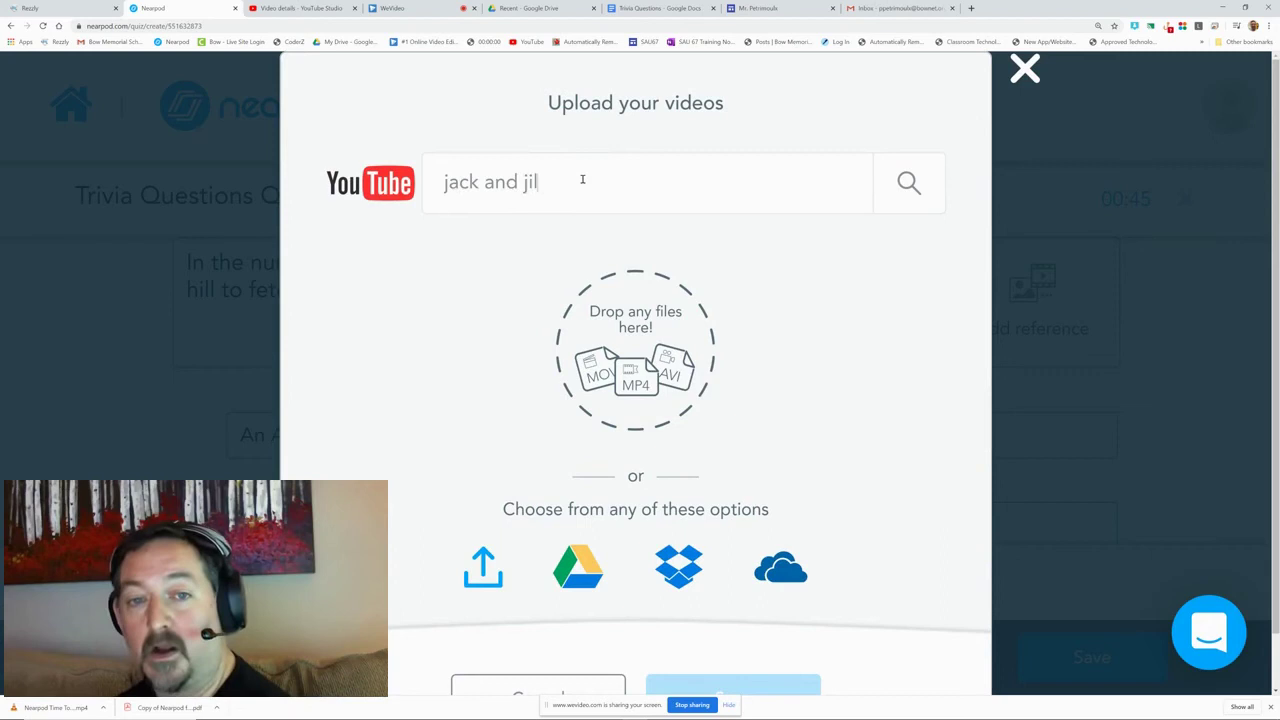
key(Return)
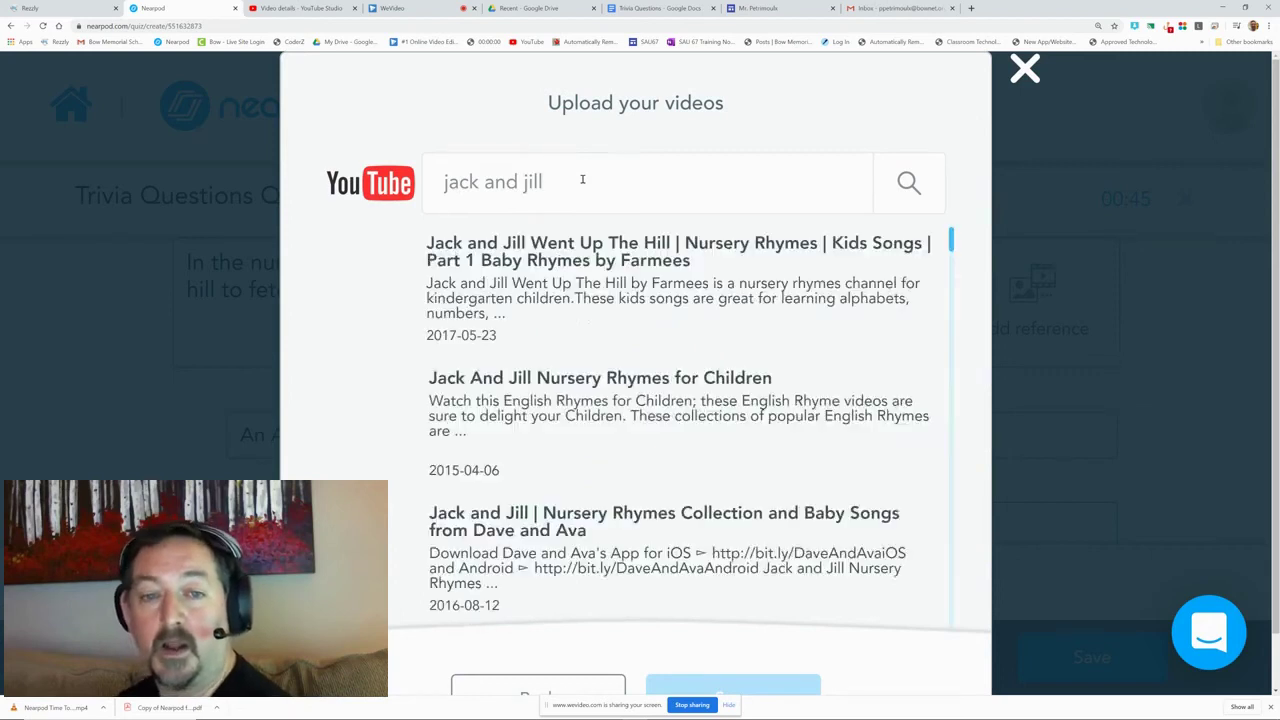
click(620, 290)
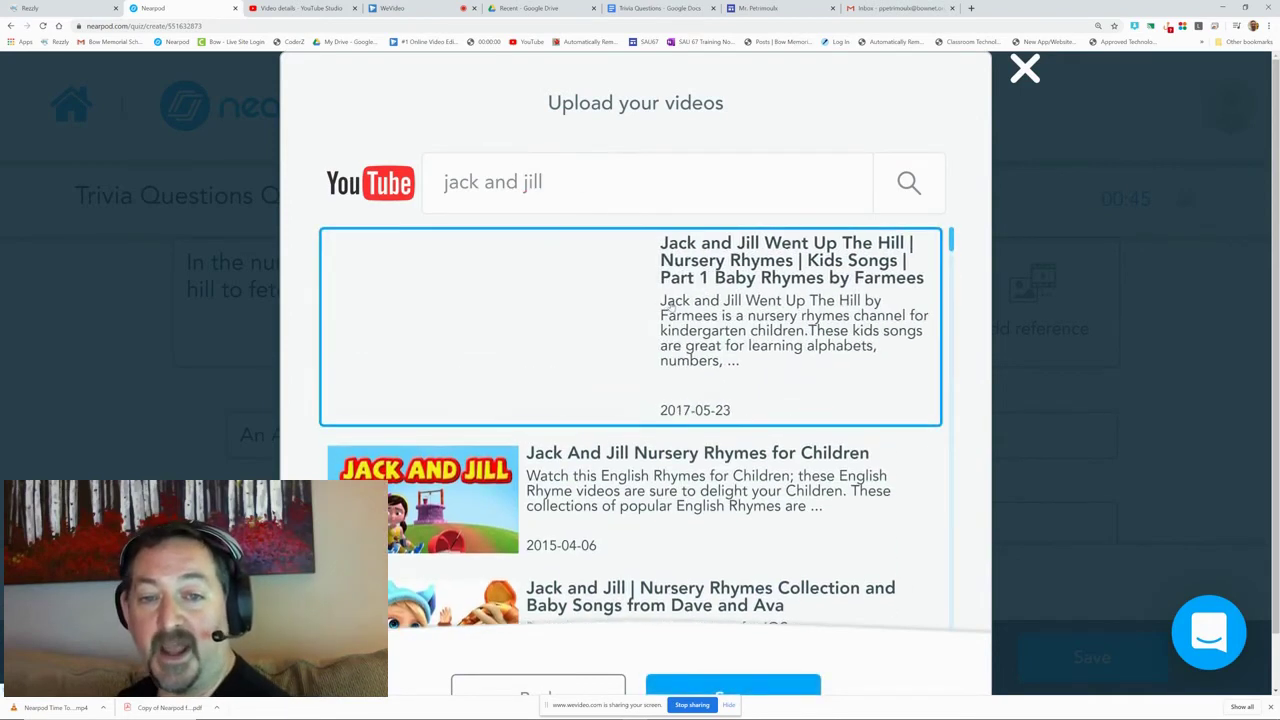
click(768, 687)
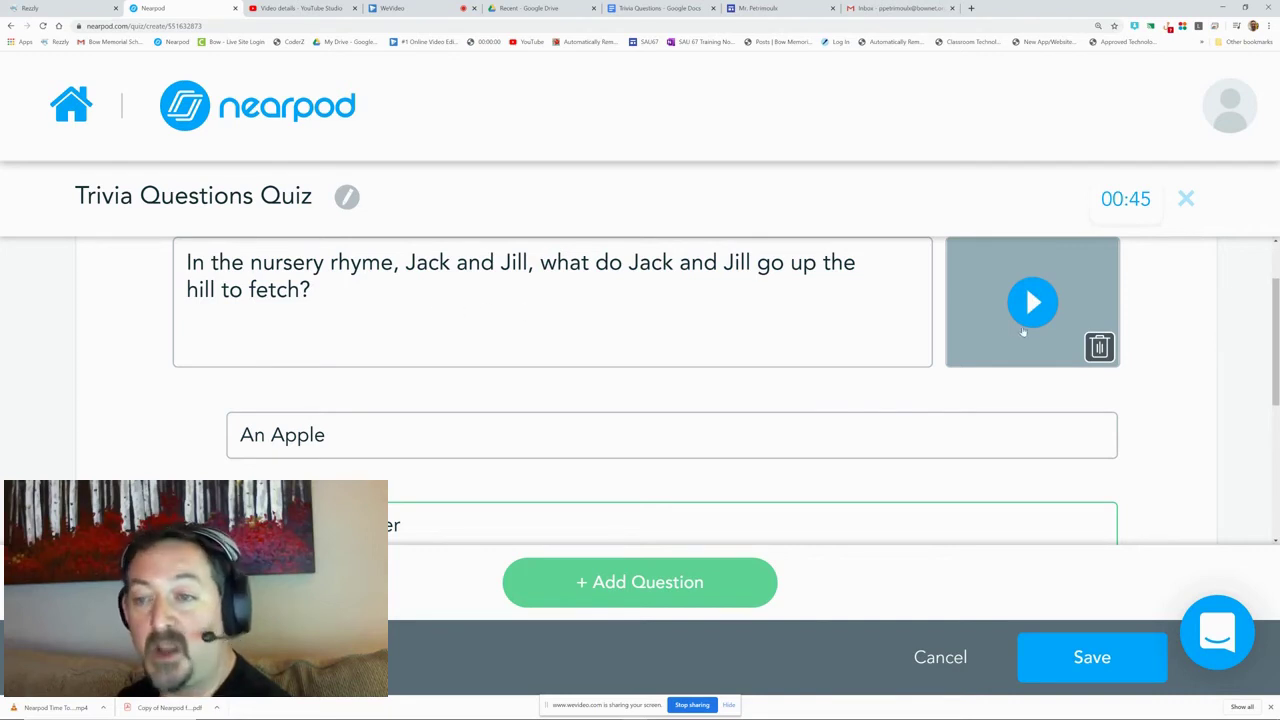
Step: Look over the first question with its video and answer options, and add a second blank question to the quiz
scroll(466, 357, down, 3)
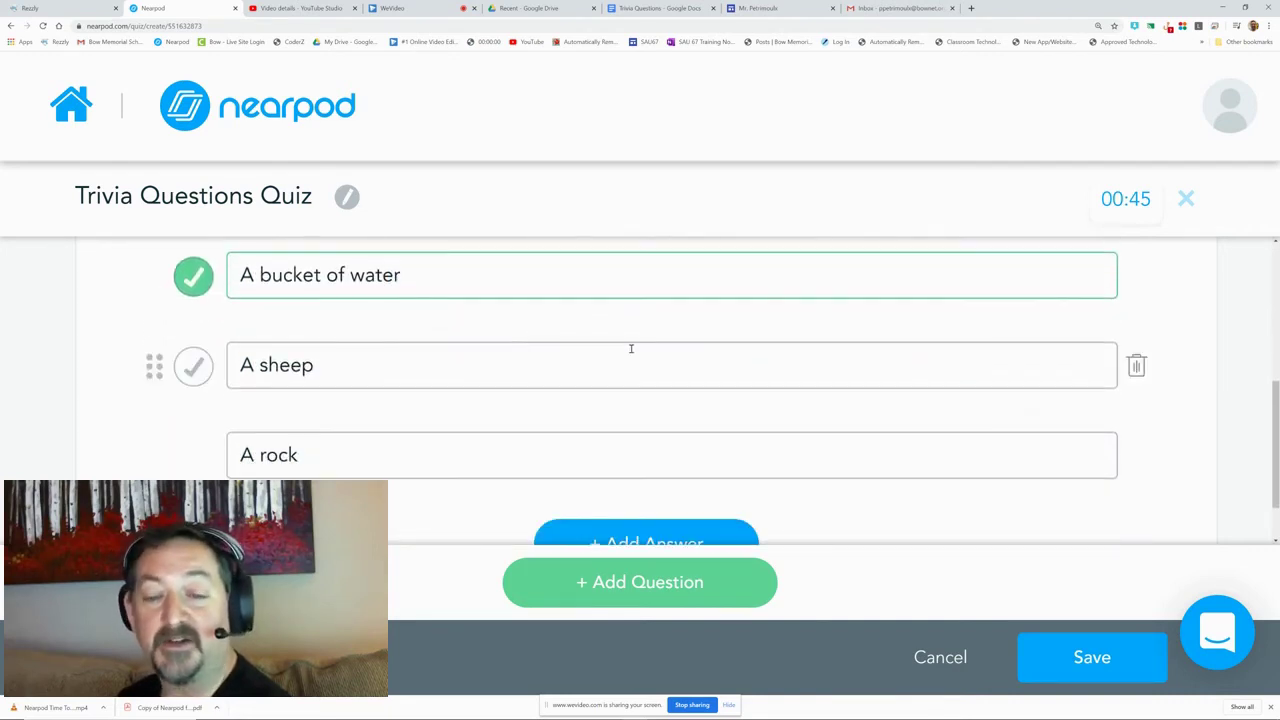
scroll(857, 376, up, 5)
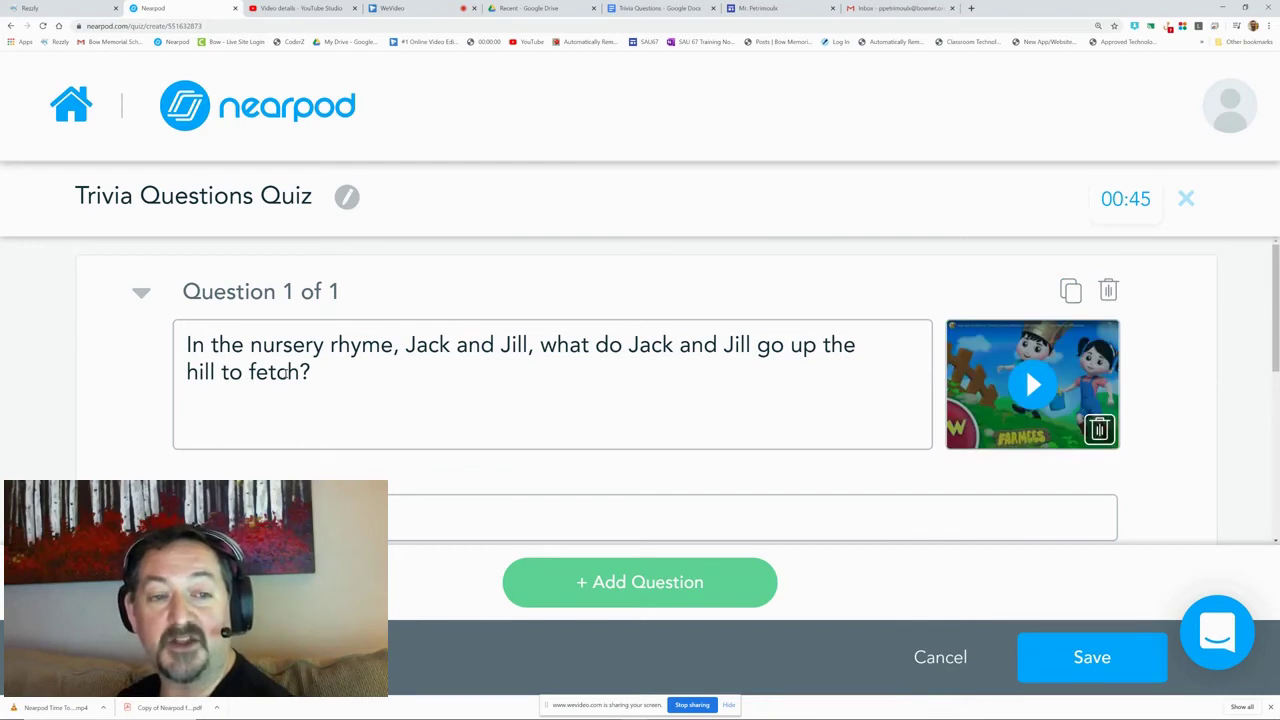
scroll(471, 366, down, 4)
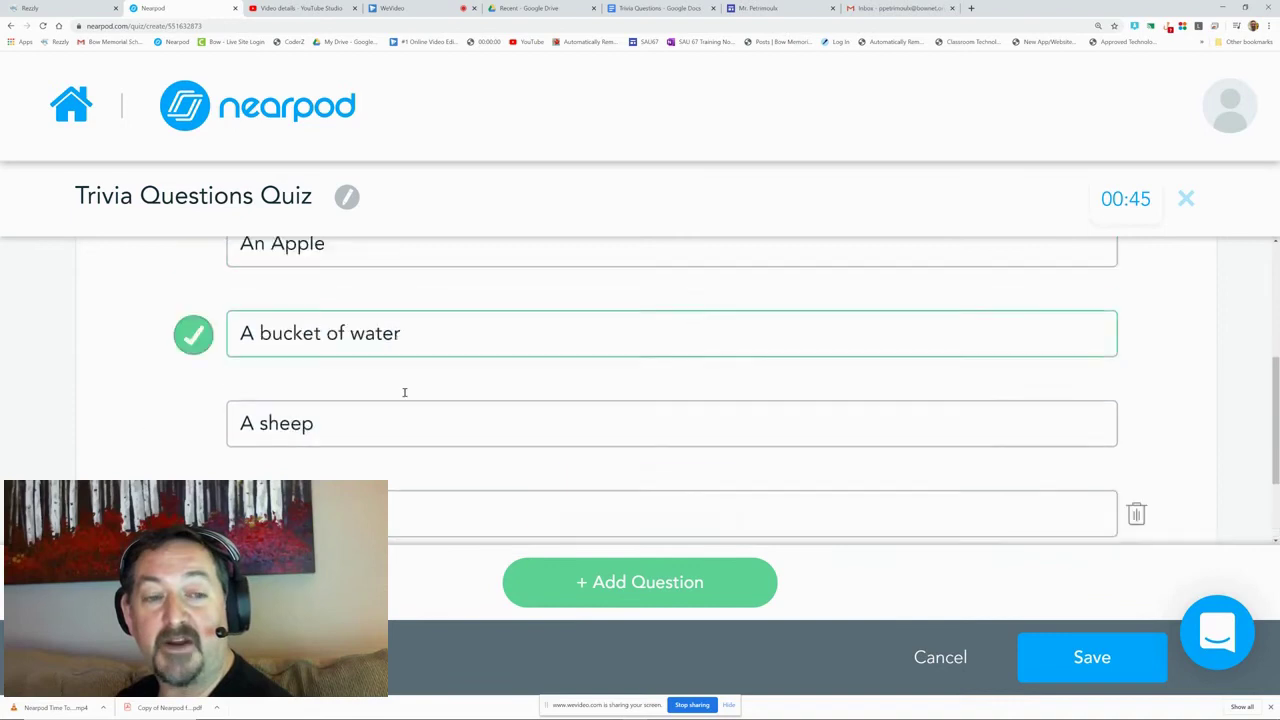
scroll(410, 391, up, 3)
scroll(466, 343, down, 1)
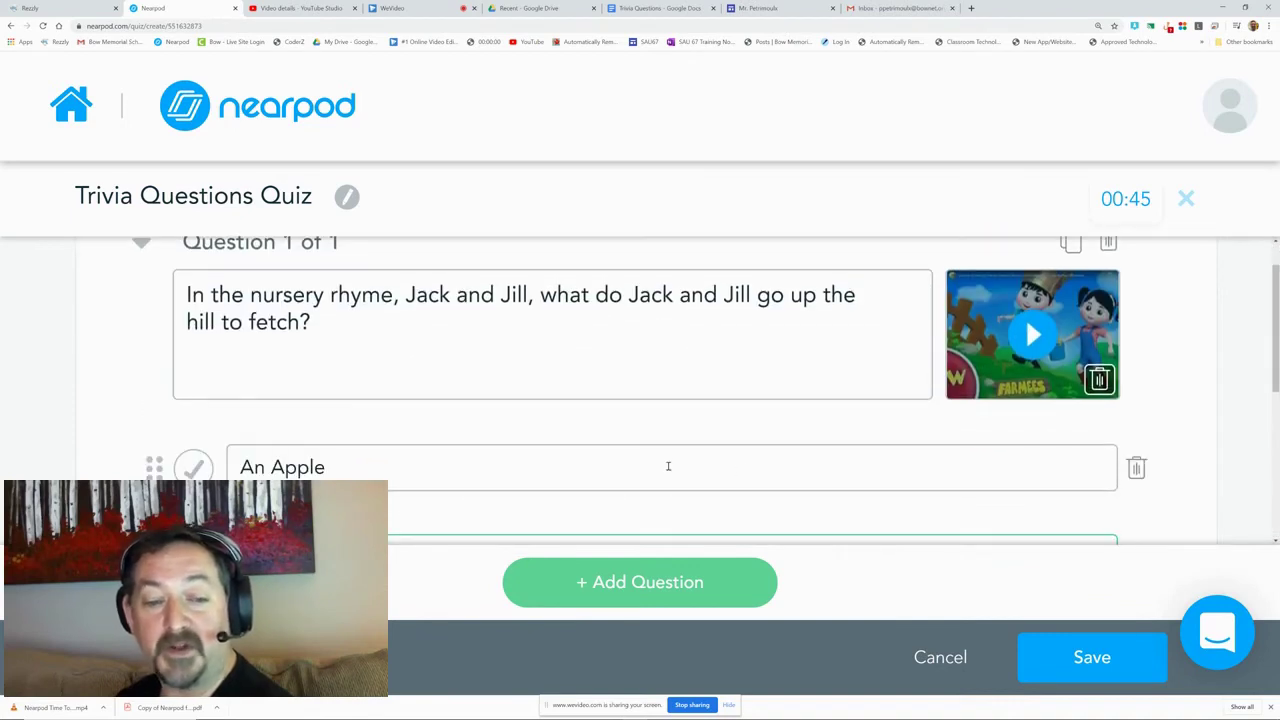
click(631, 586)
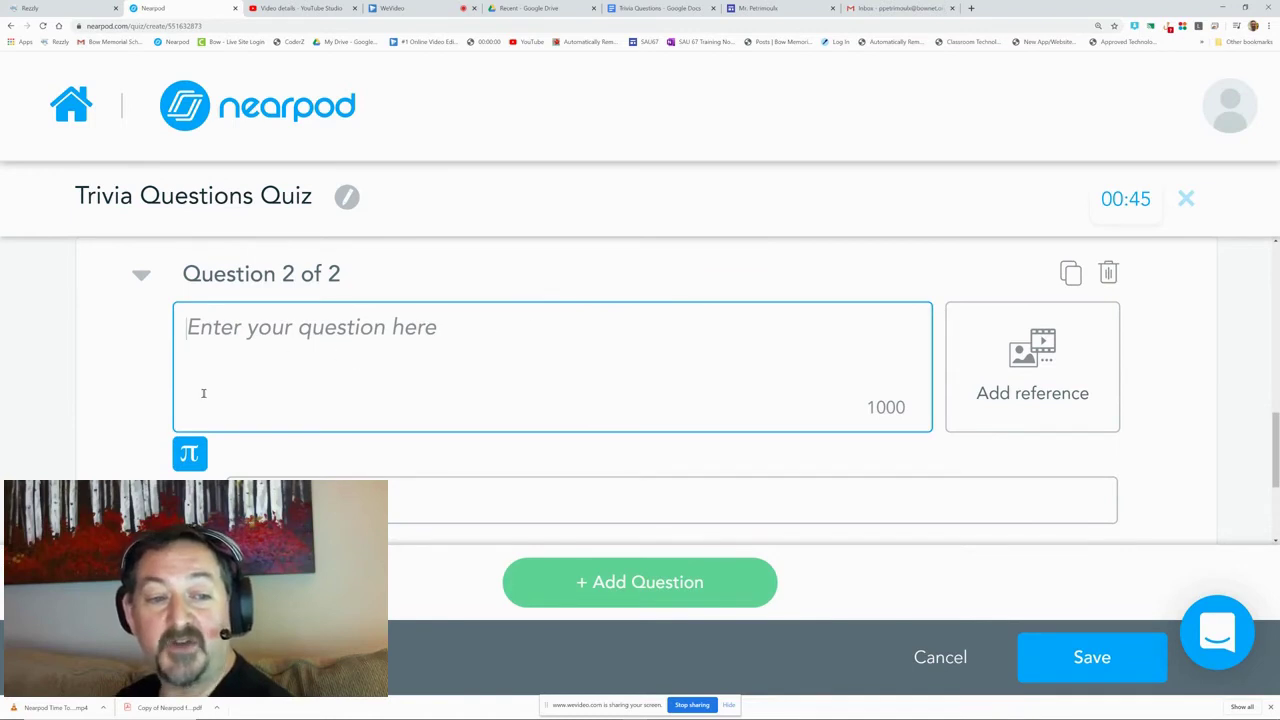
Step: Browse the math symbol sets up to Equations for the second question and enter "math question here" as its text
click(189, 454)
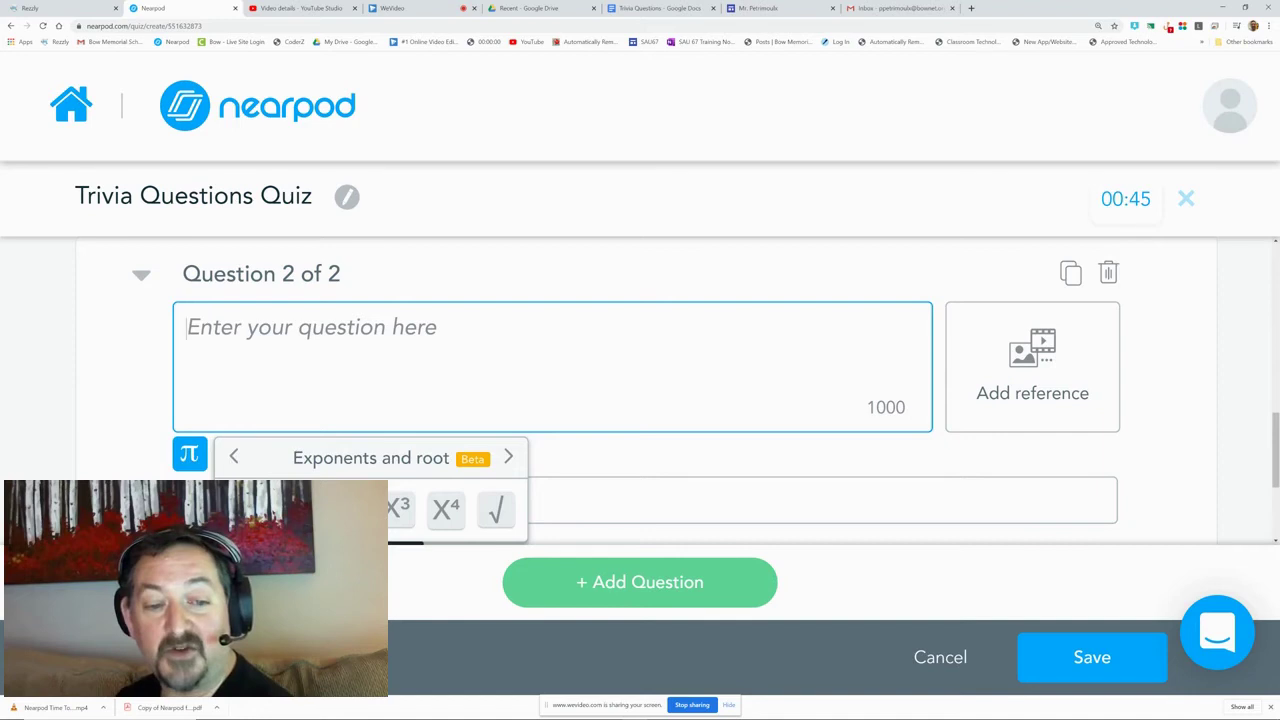
click(508, 458)
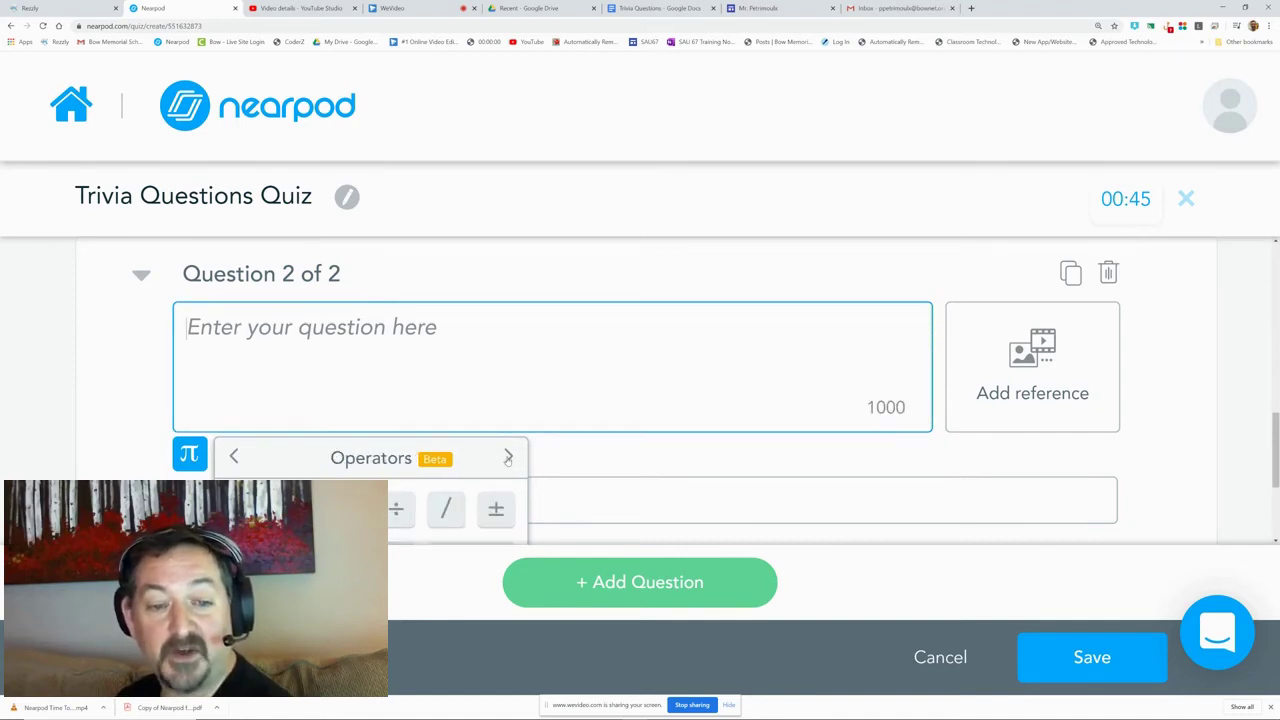
click(508, 458)
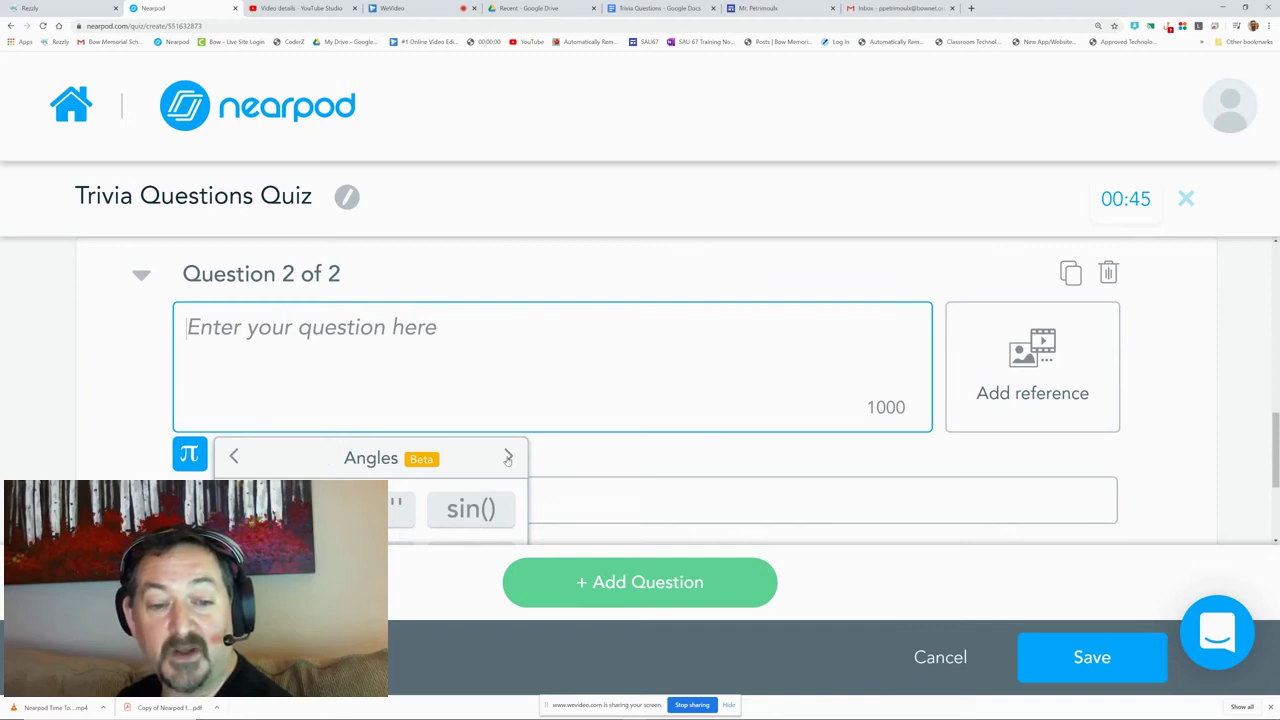
click(508, 458)
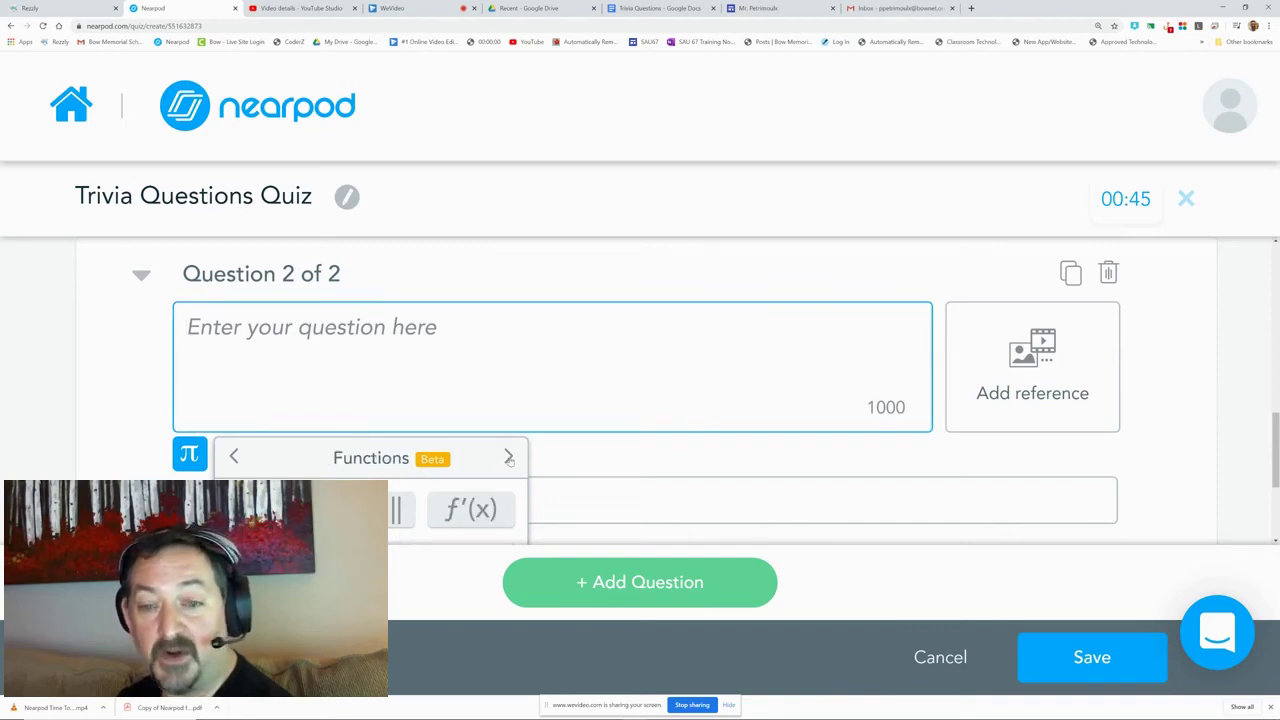
click(508, 458)
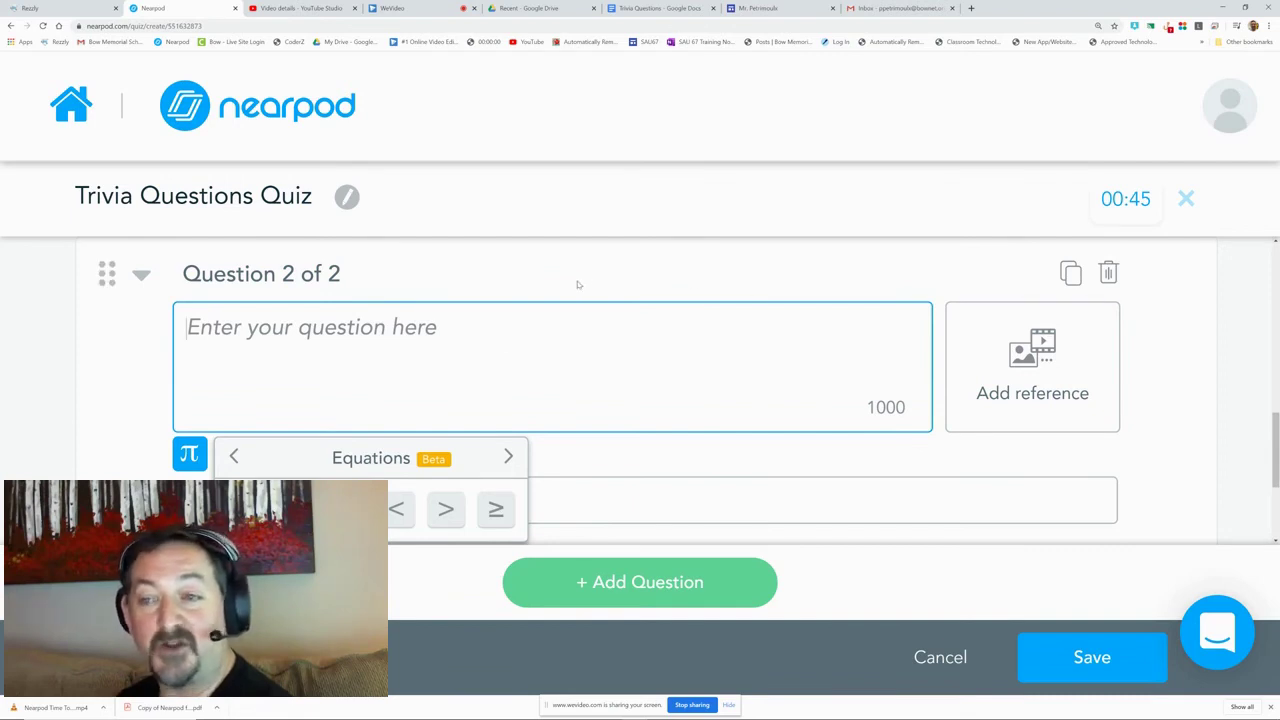
text(ma)
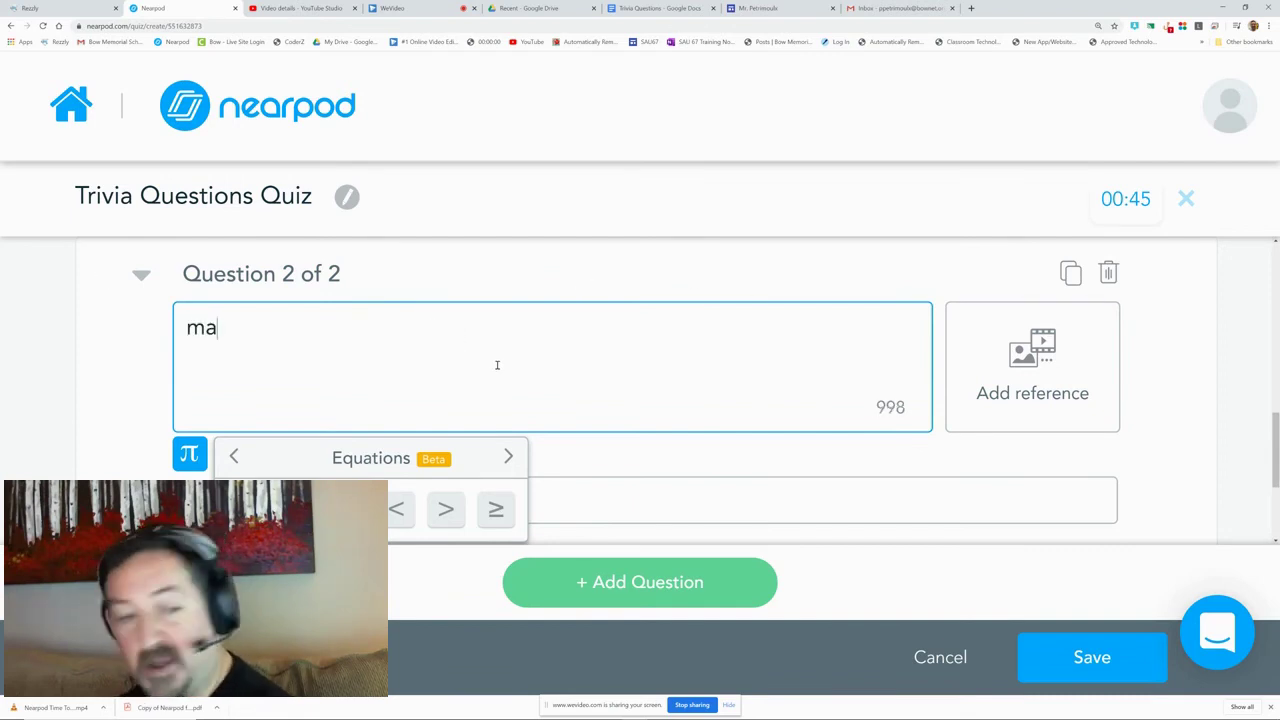
text(th question here)
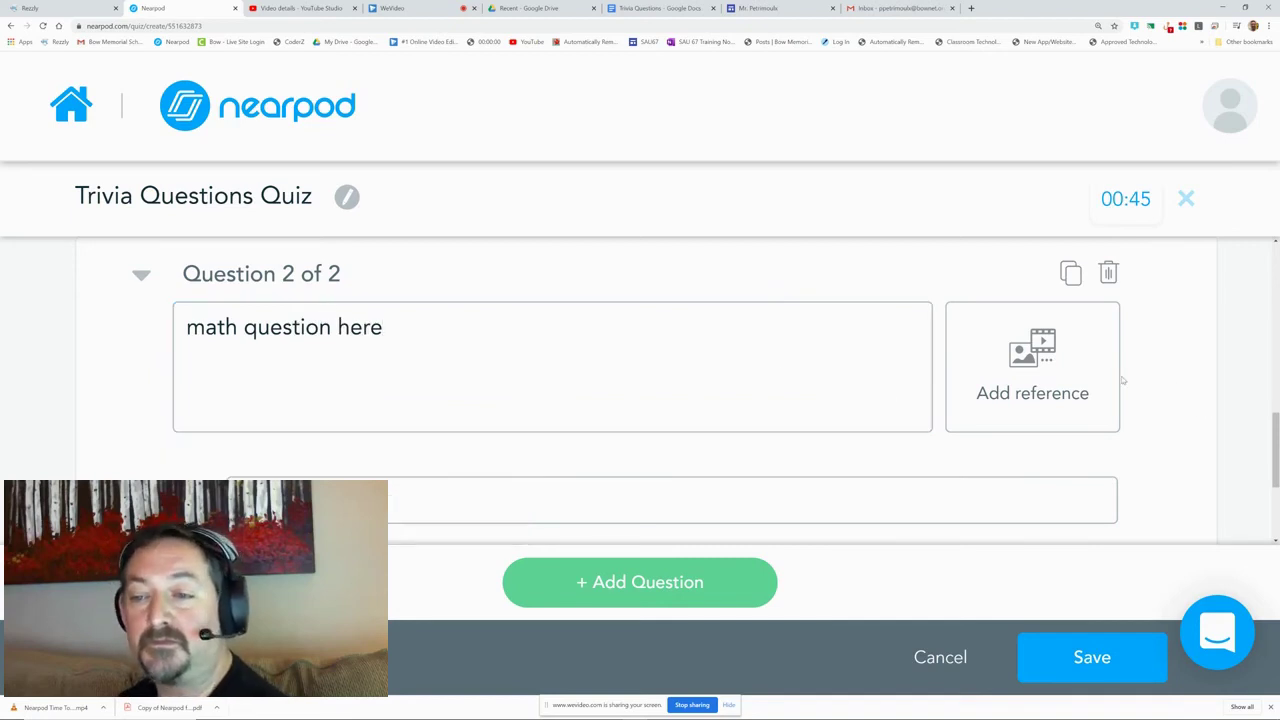
Step: Attach an image reference to the second question by searching "math" and saving the dark chalkboard picture with yellow "MATH" lettering
click(1032, 370)
click(789, 333)
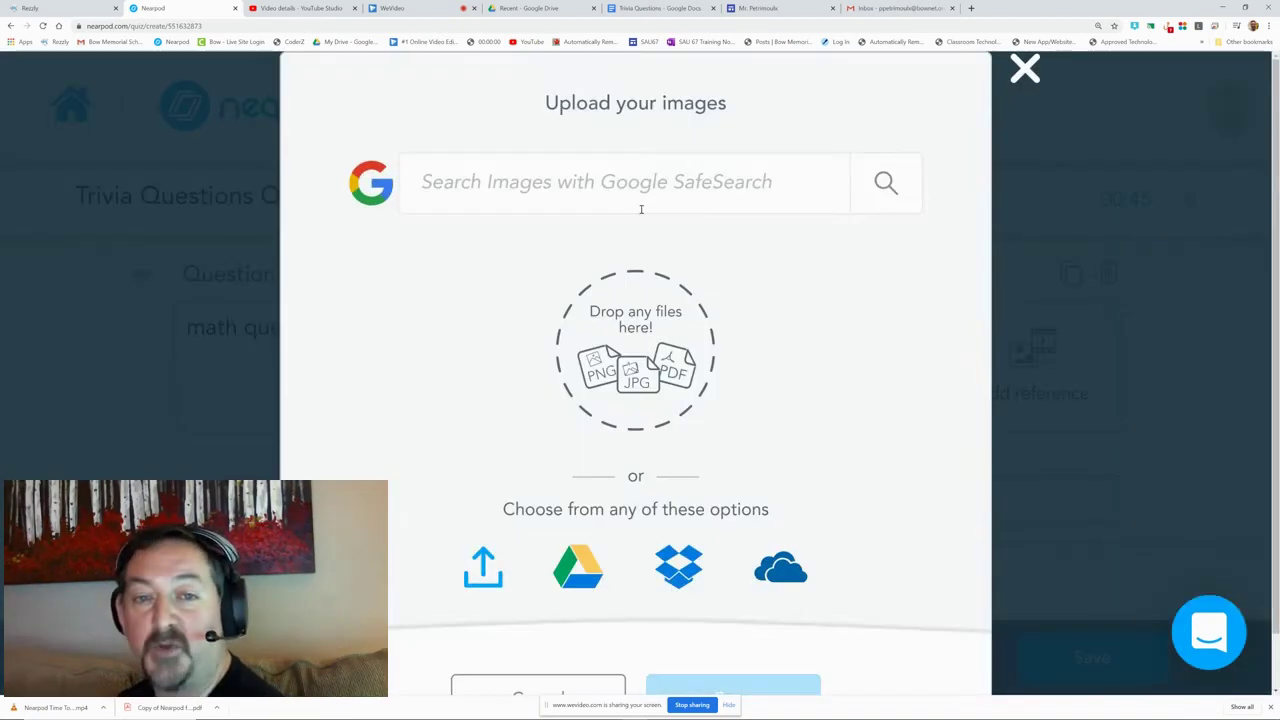
click(604, 186)
text(math)
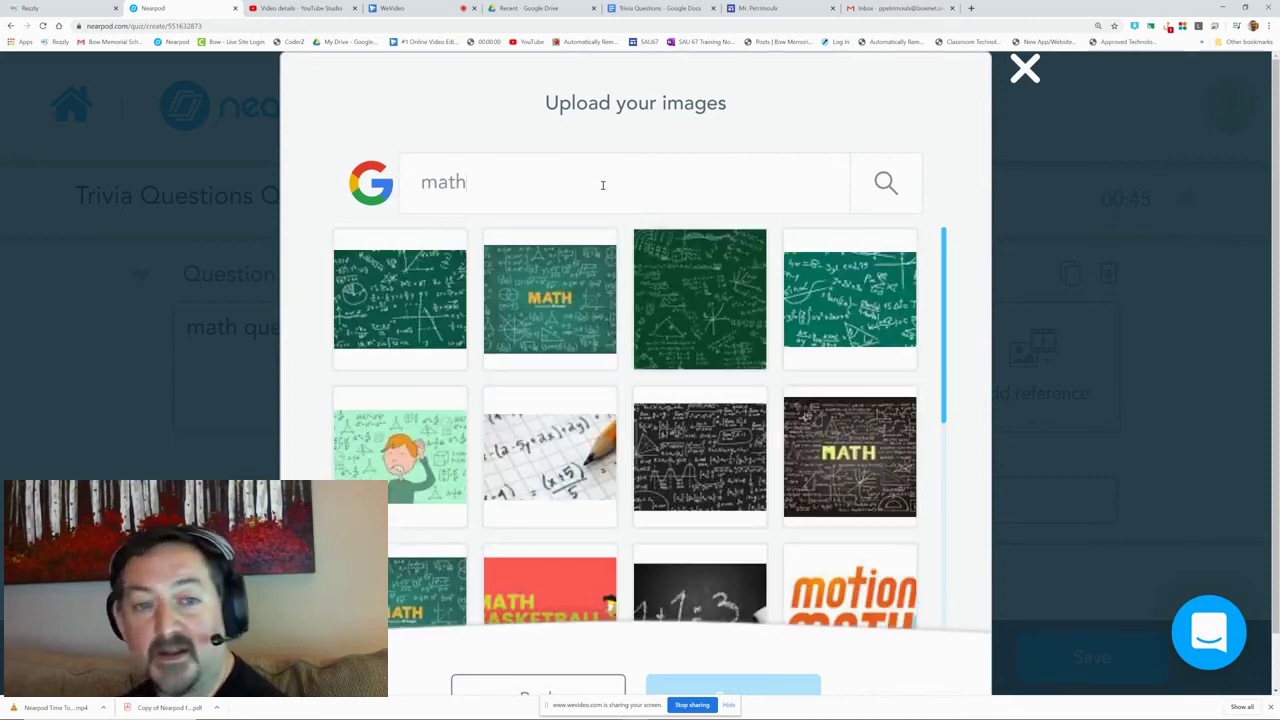
scroll(515, 418, down, 3)
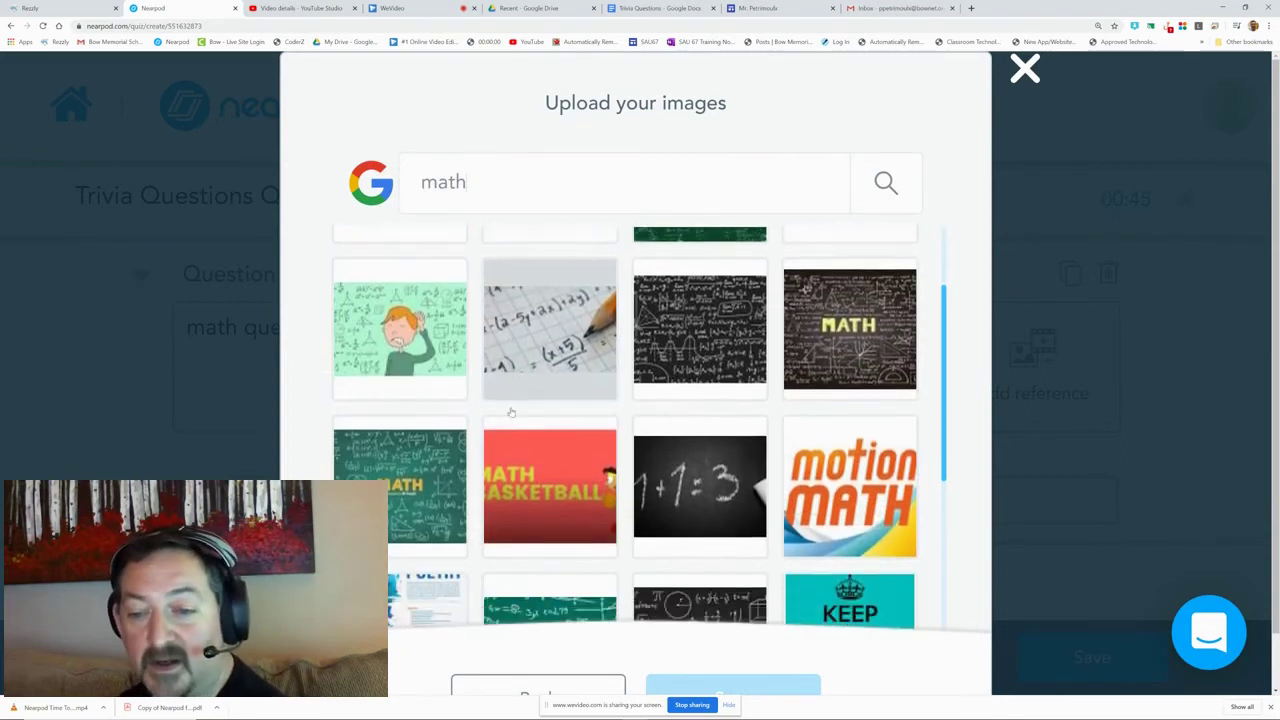
scroll(515, 418, down, 4)
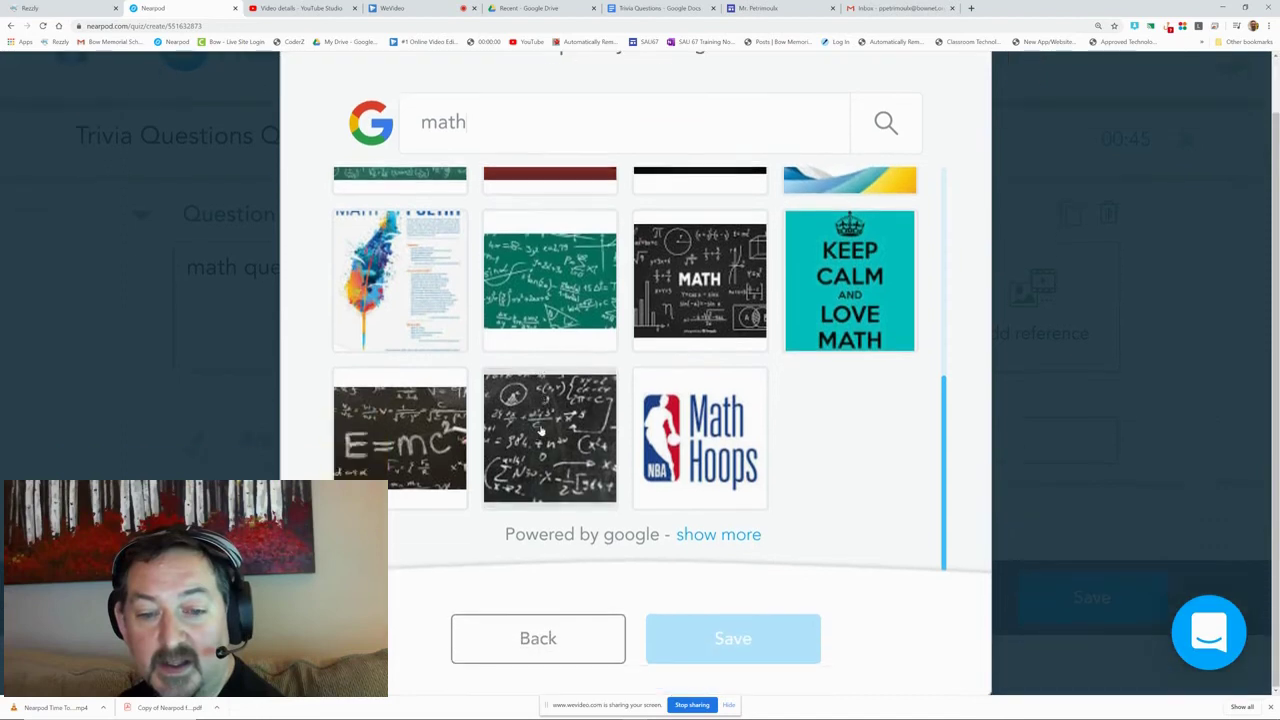
scroll(558, 432, up, 6)
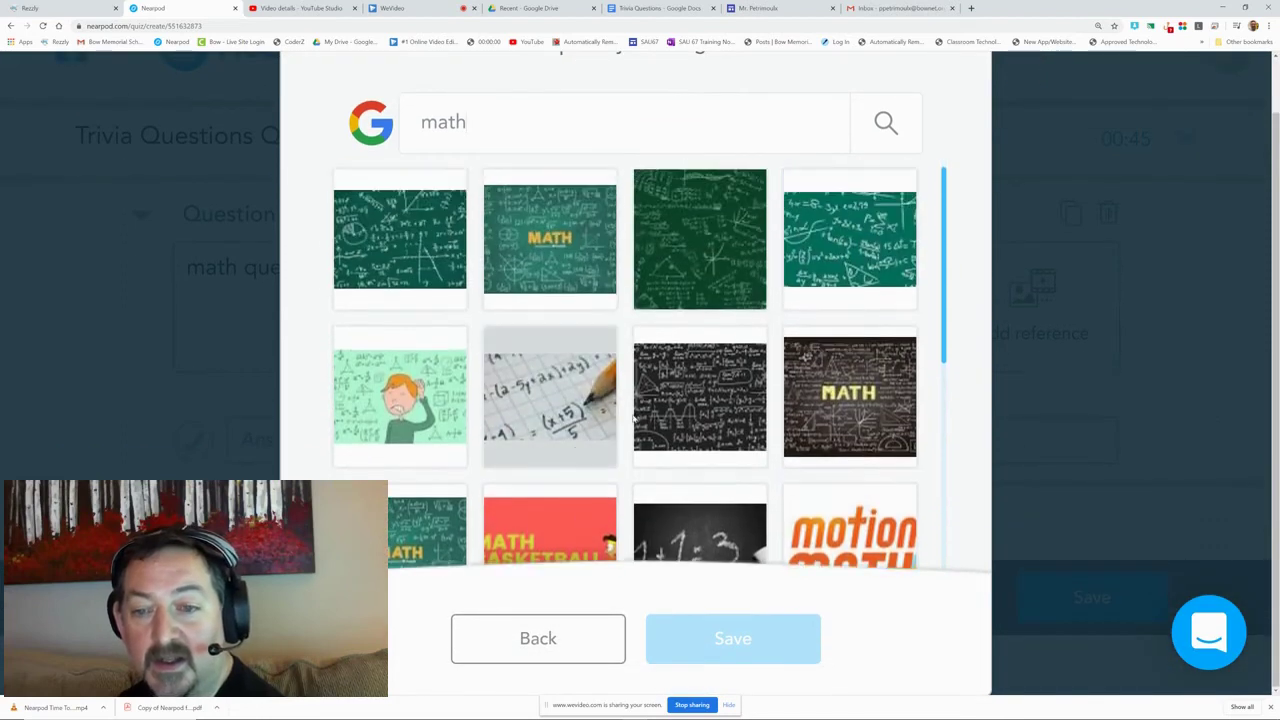
click(866, 409)
click(779, 630)
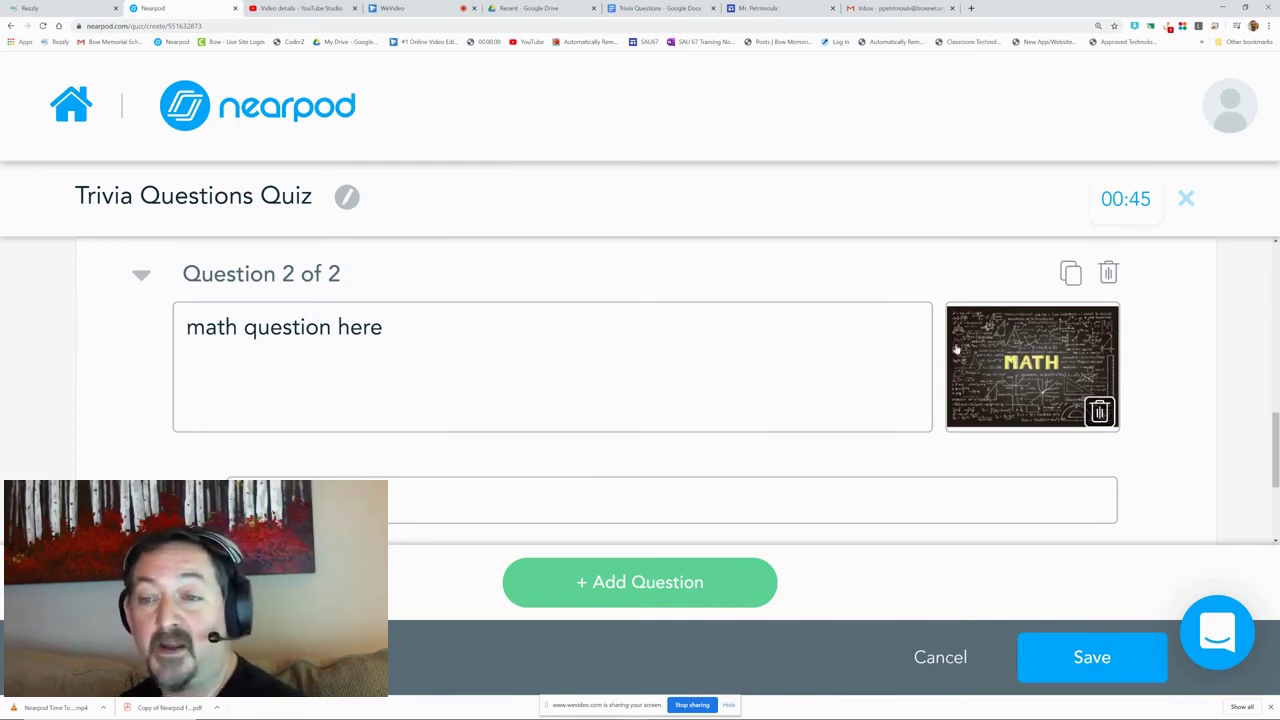
Step: Enter "1" and "2" as the math question's answer options and mark "1" as correct
scroll(629, 349, down, 3)
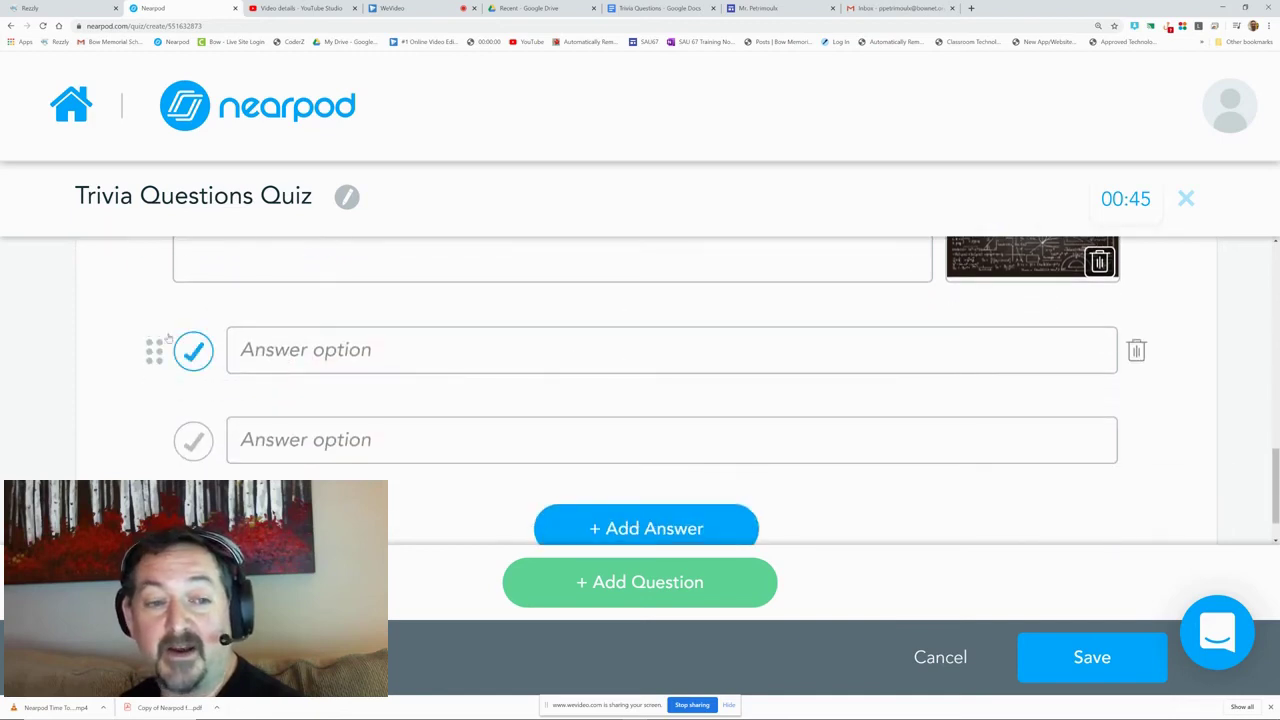
click(193, 350)
click(250, 349)
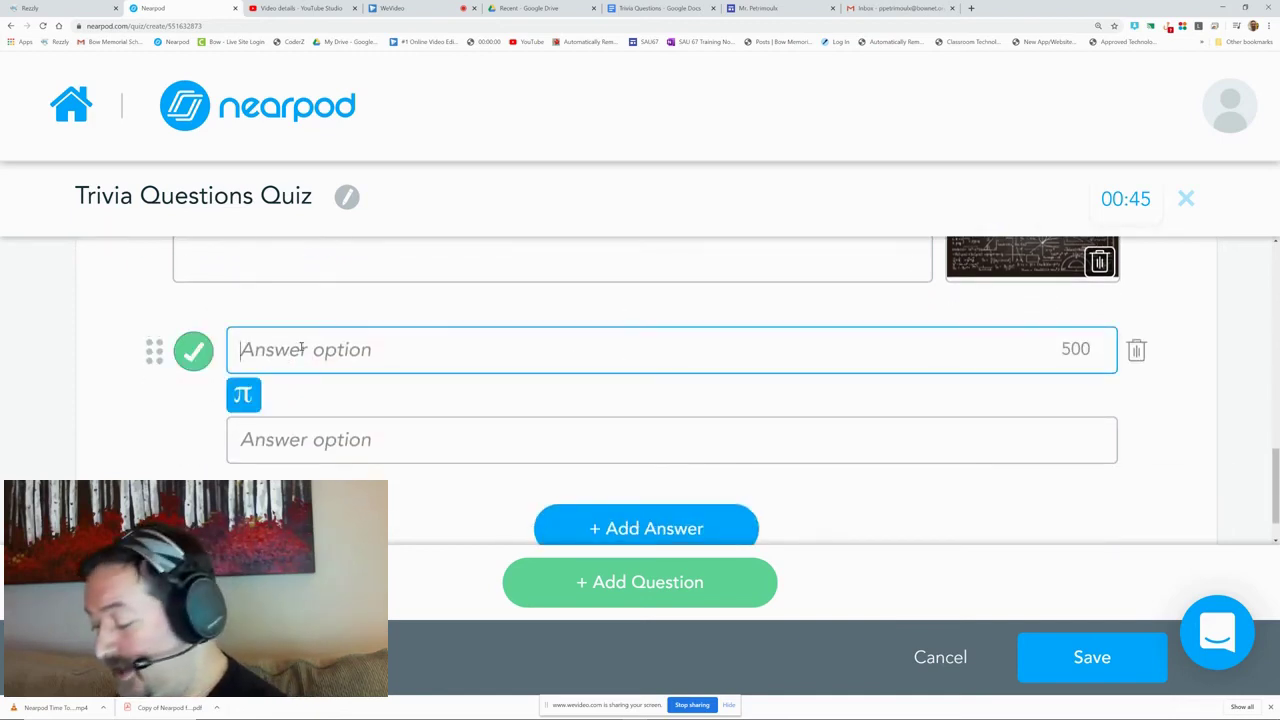
text(1)
click(360, 448)
text(2)
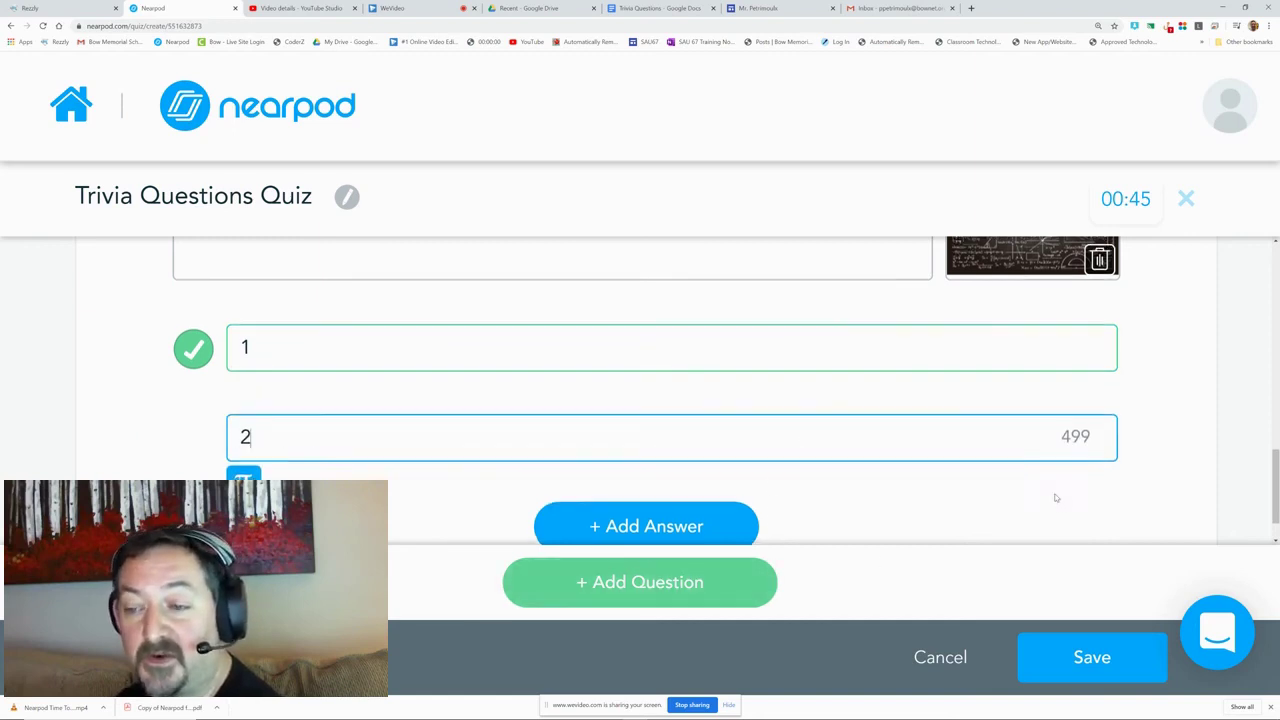
Step: Save the quiz to the lesson and dismiss the Time To Climb conversion tip
scroll(1020, 480, down, 1)
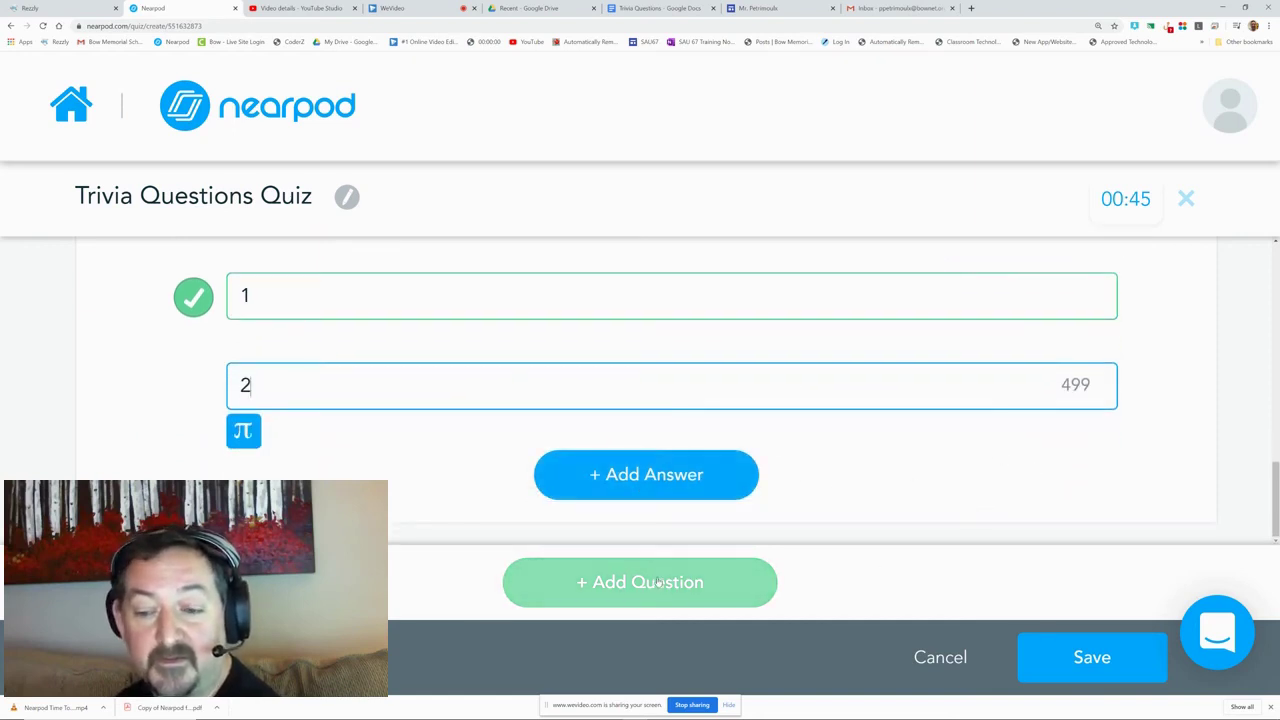
click(1092, 657)
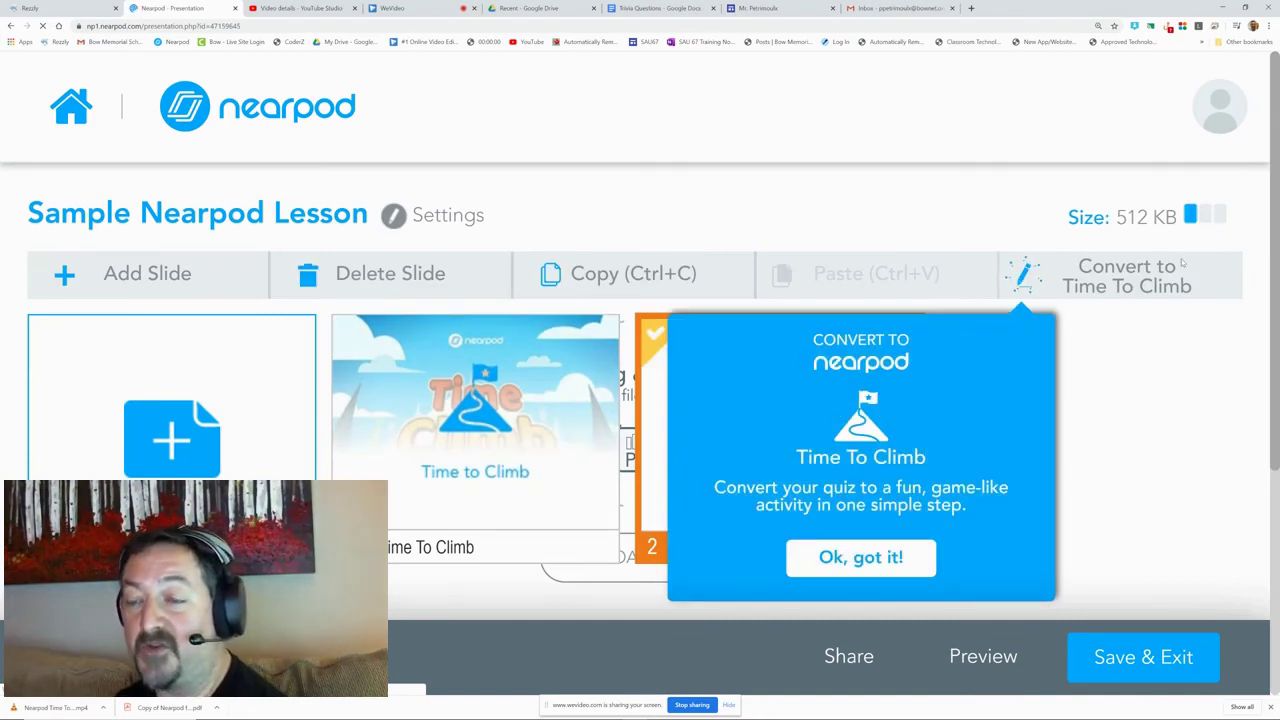
click(860, 558)
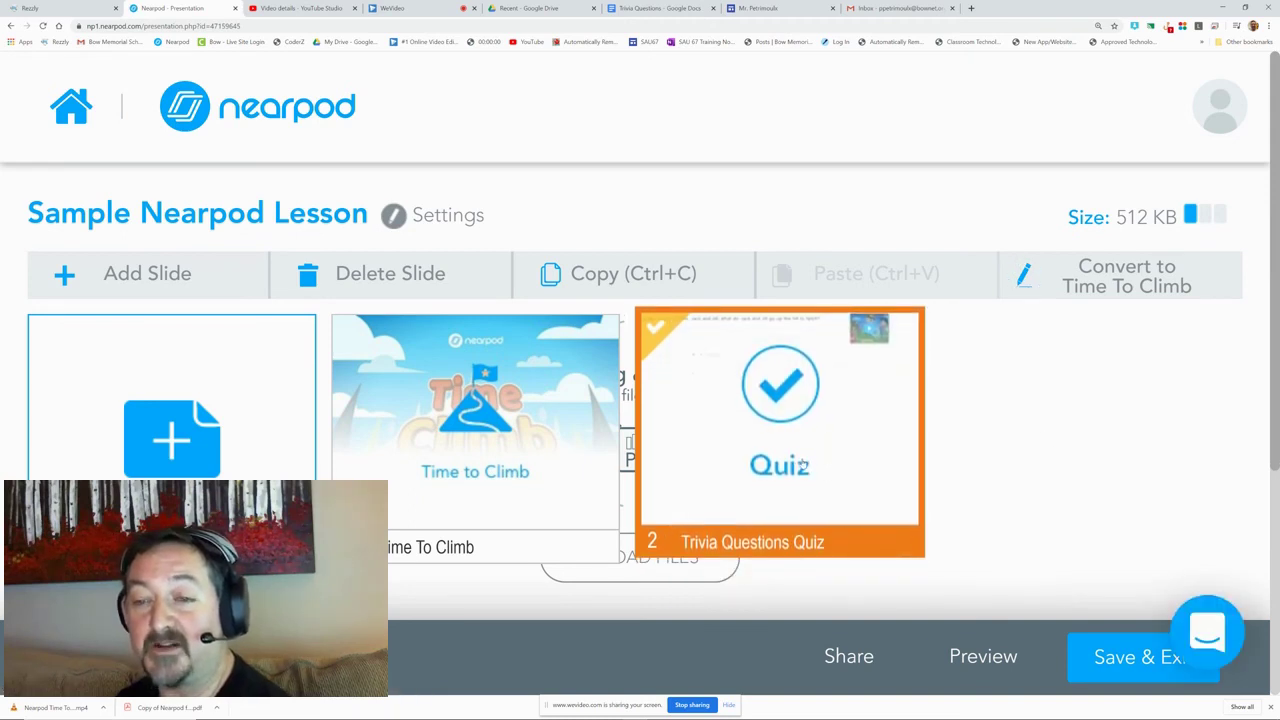
Step: Reopen the Trivia Questions Quiz for editing and move the math question ahead of the nursery rhyme question
click(802, 464)
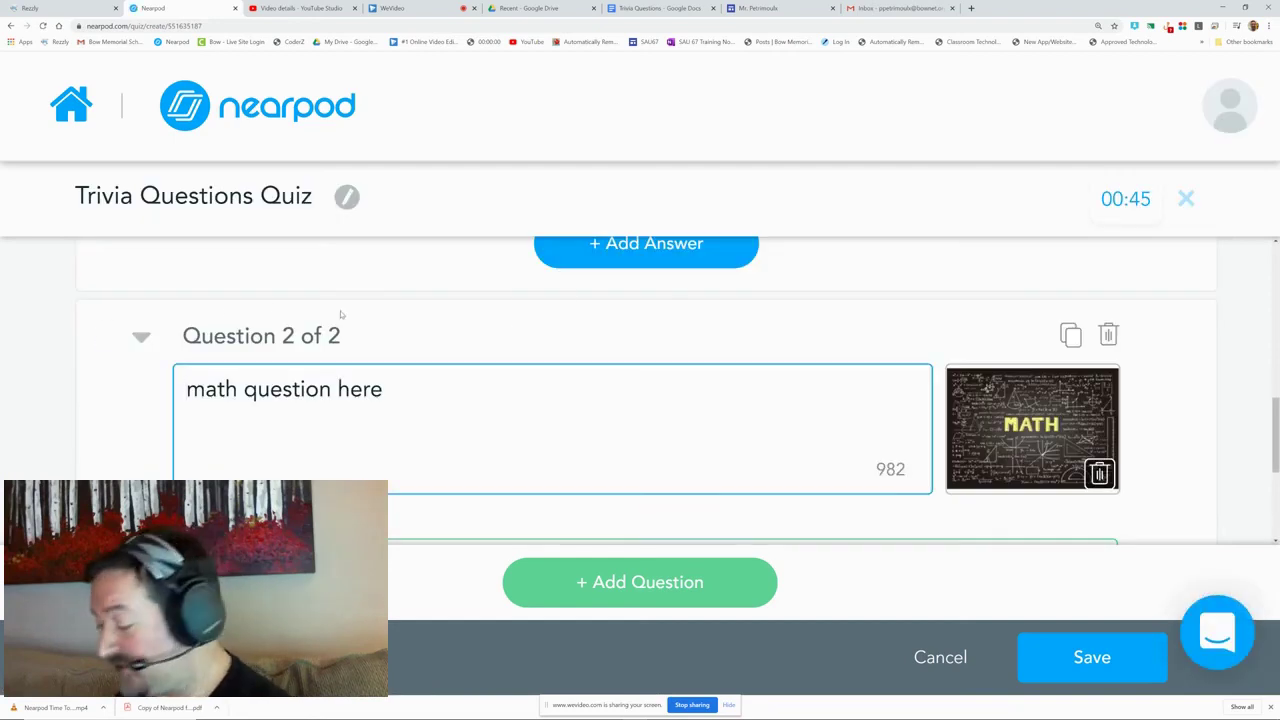
key(ctrl+minus)
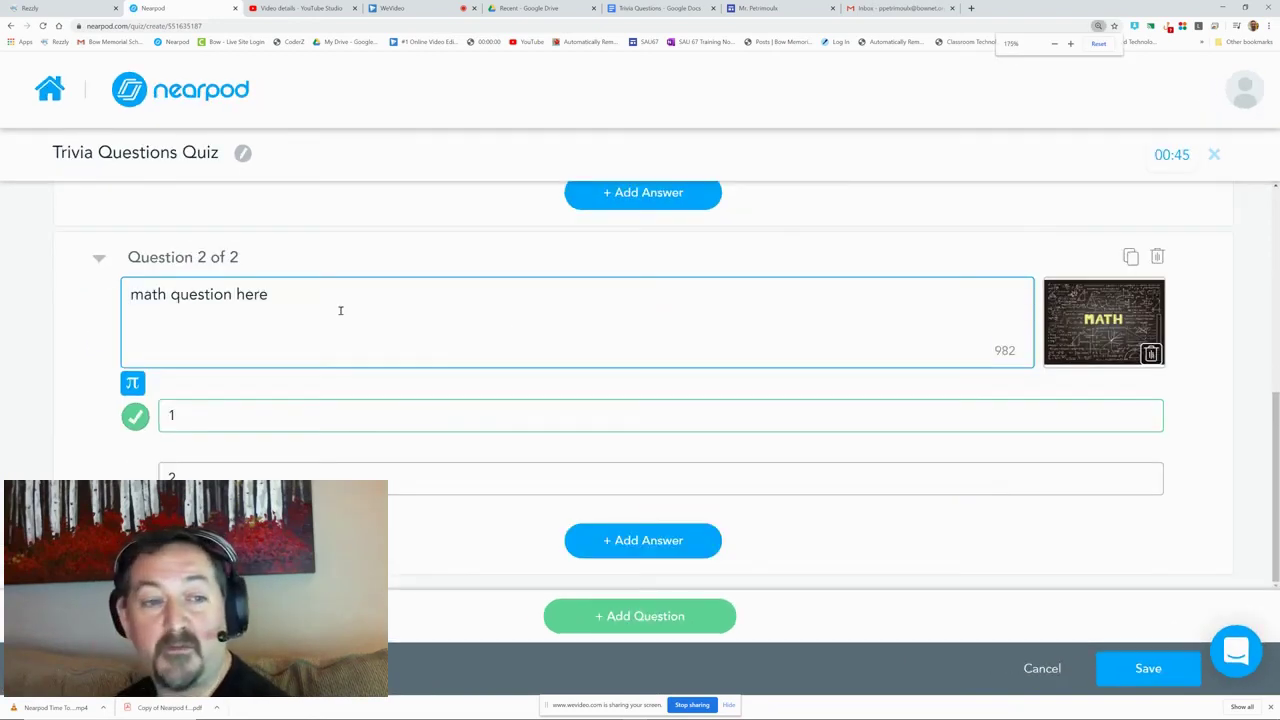
scroll(290, 330, up, 3)
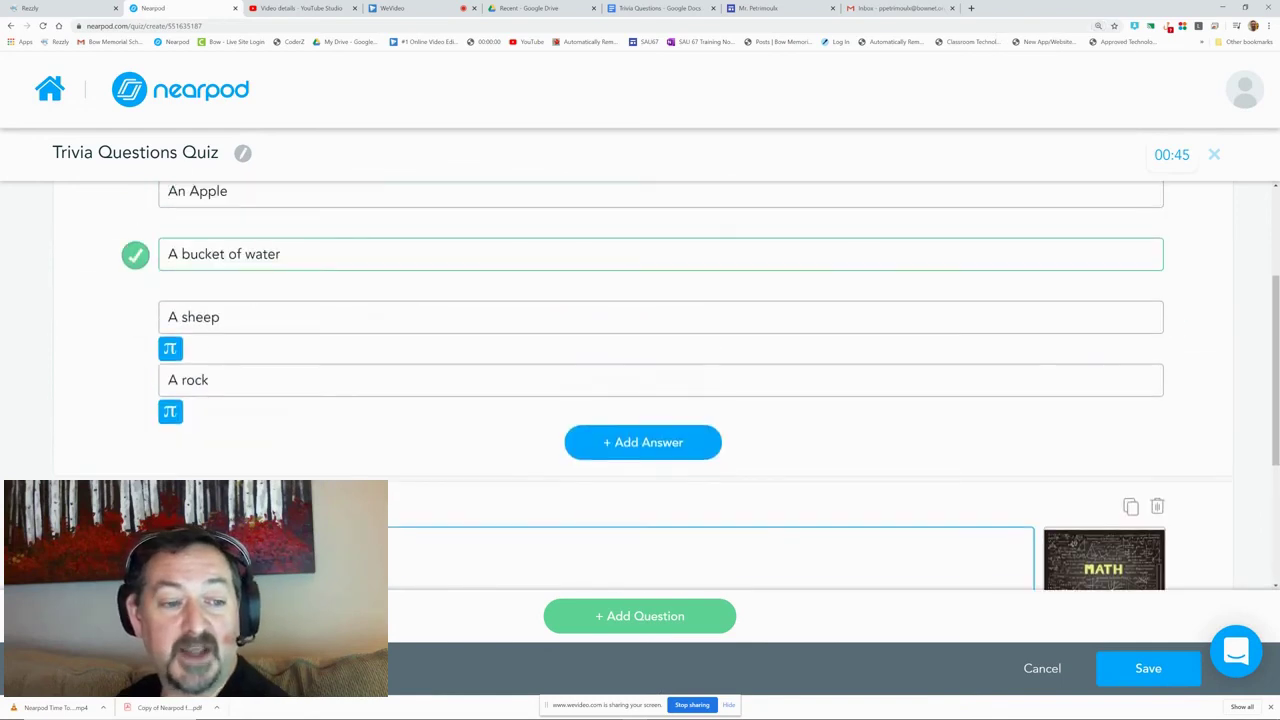
drag(82, 495, 78, 216)
Step: Review both questions in their new order and save the quiz
scroll(271, 340, down, 1)
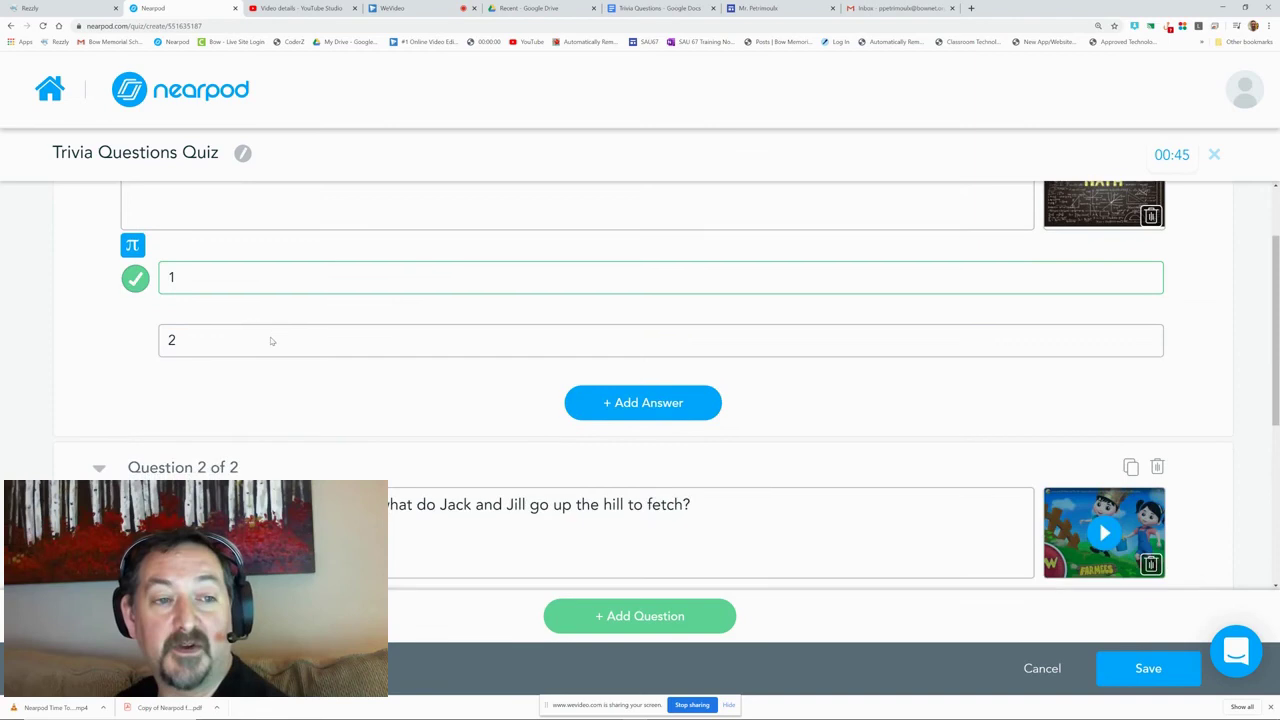
scroll(276, 335, up, 1)
scroll(326, 354, down, 4)
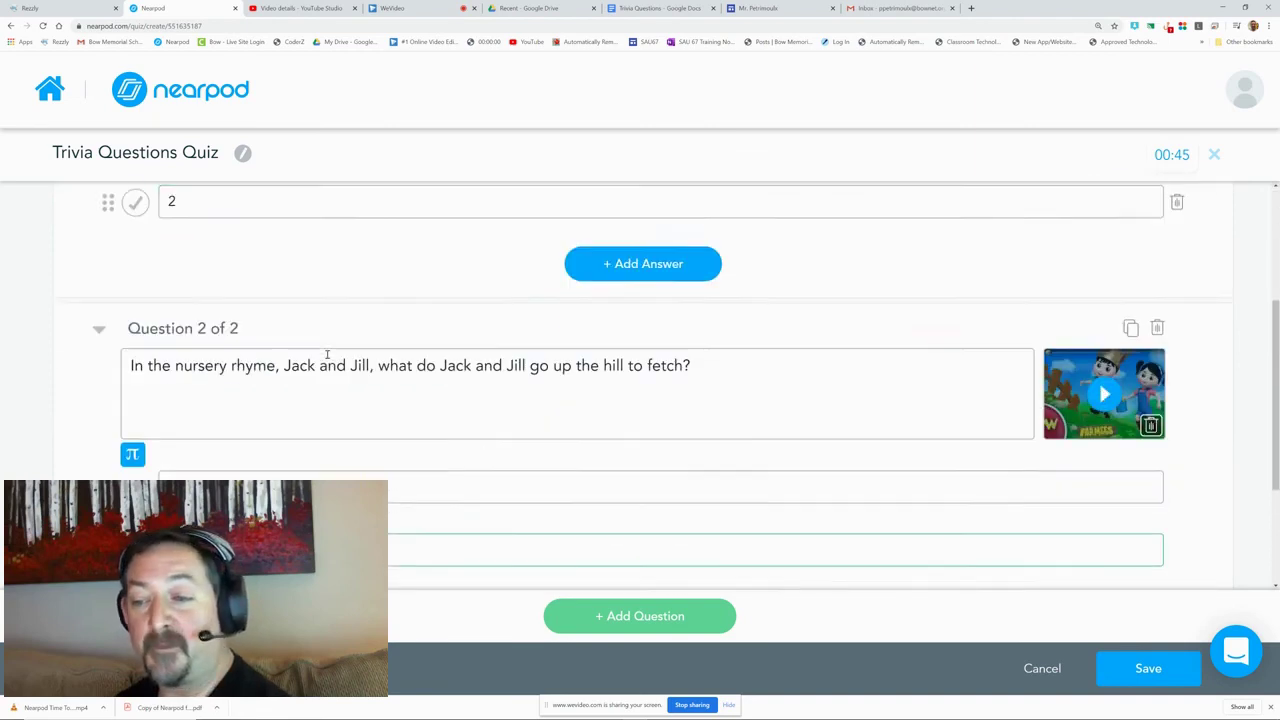
scroll(400, 362, down, 1)
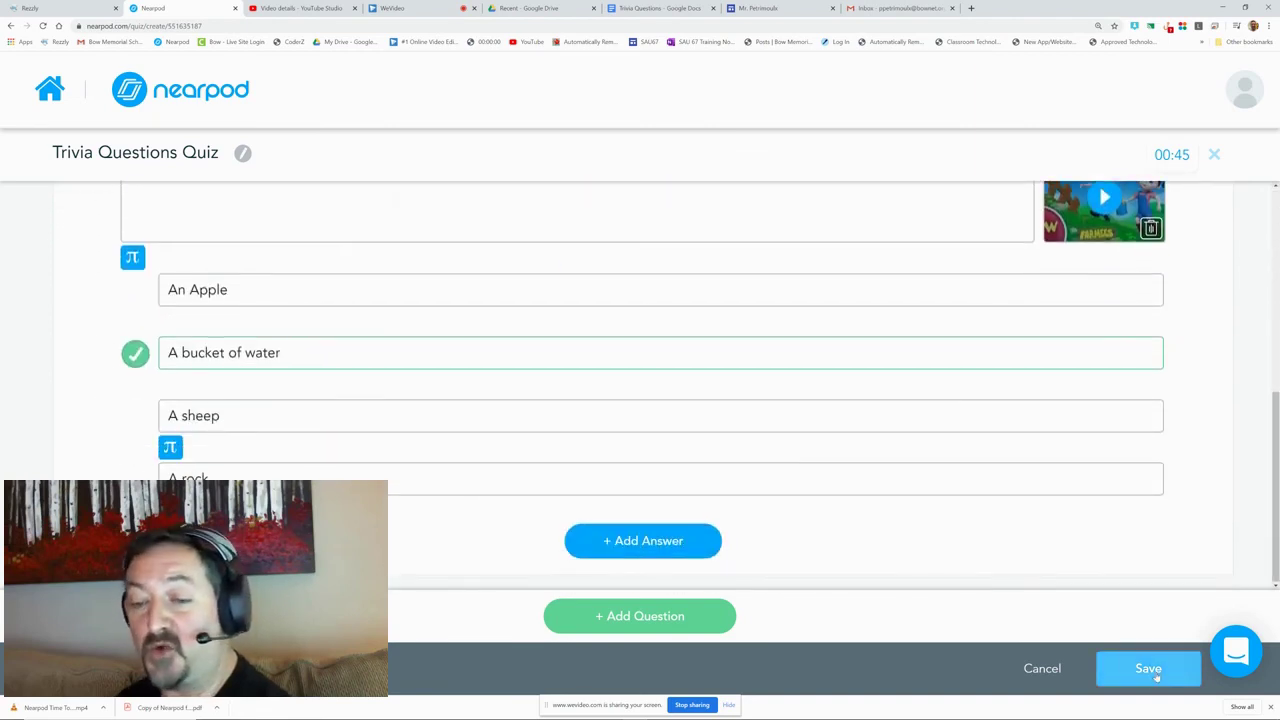
scroll(695, 370, up, 5)
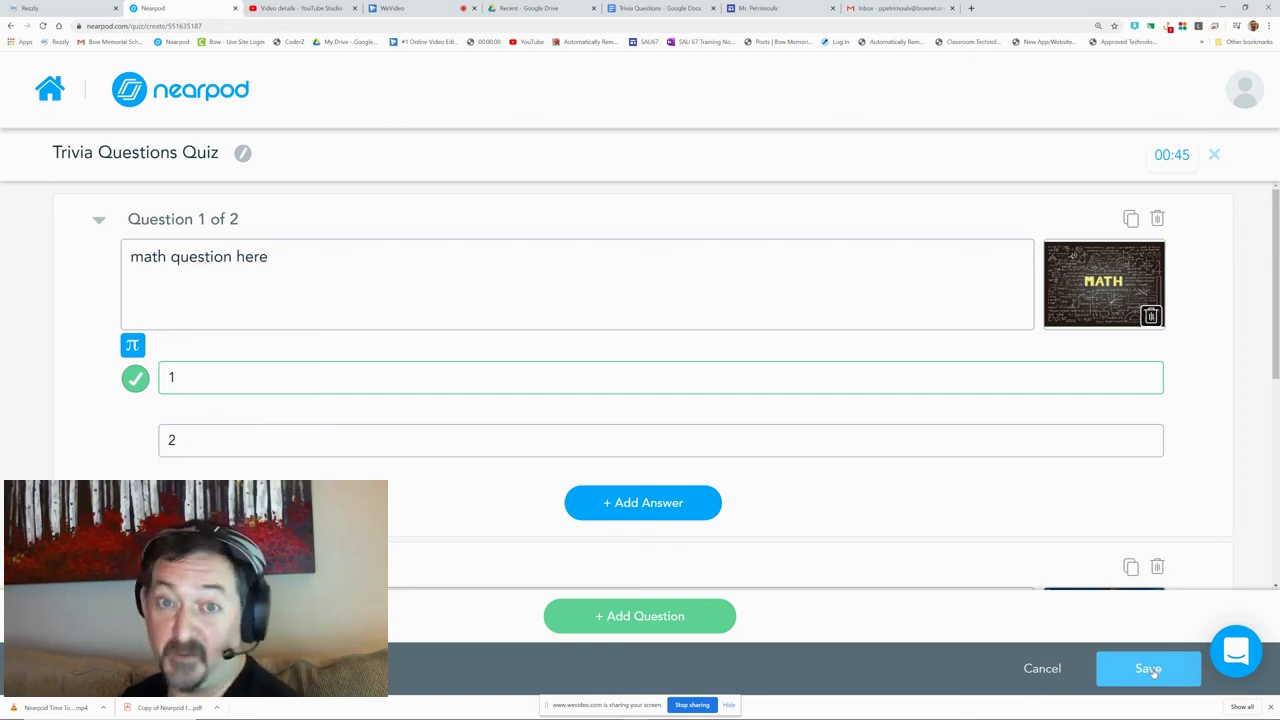
click(1150, 670)
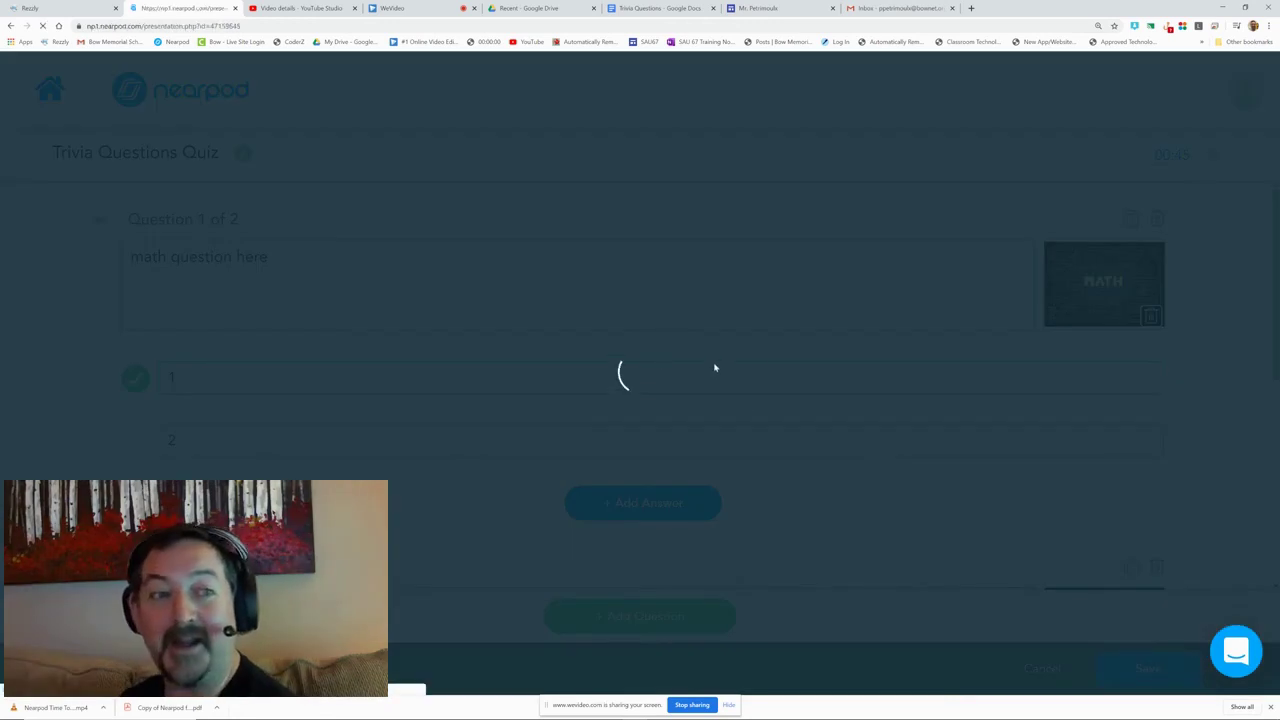